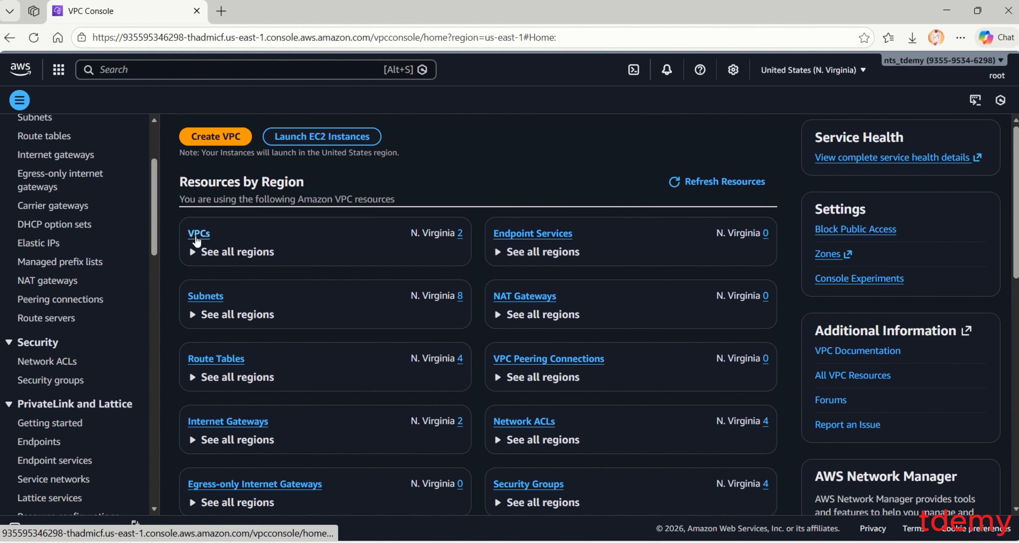
Open the VPC list and review the details of My1stVPC.
click(165, 68)
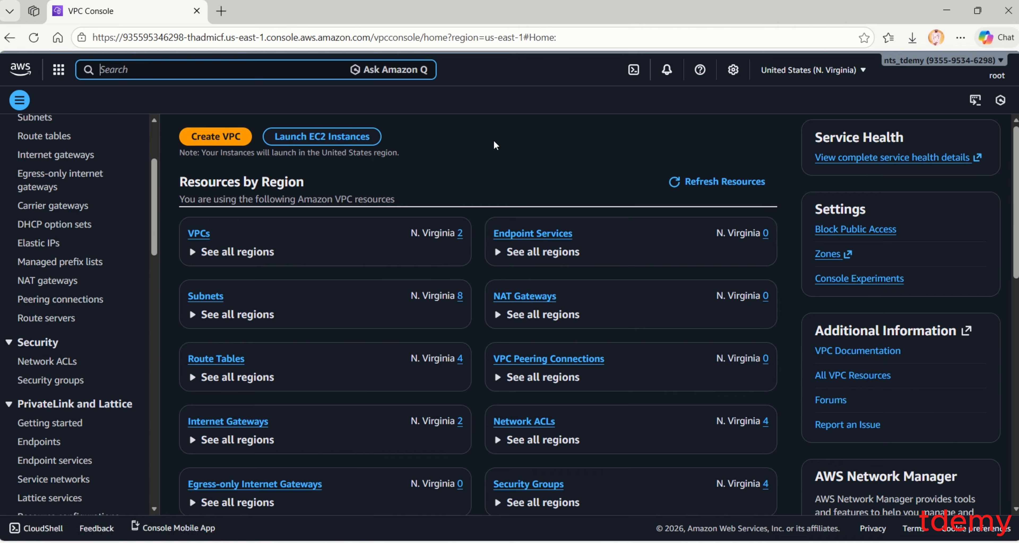
scroll(101, 172, up, 4)
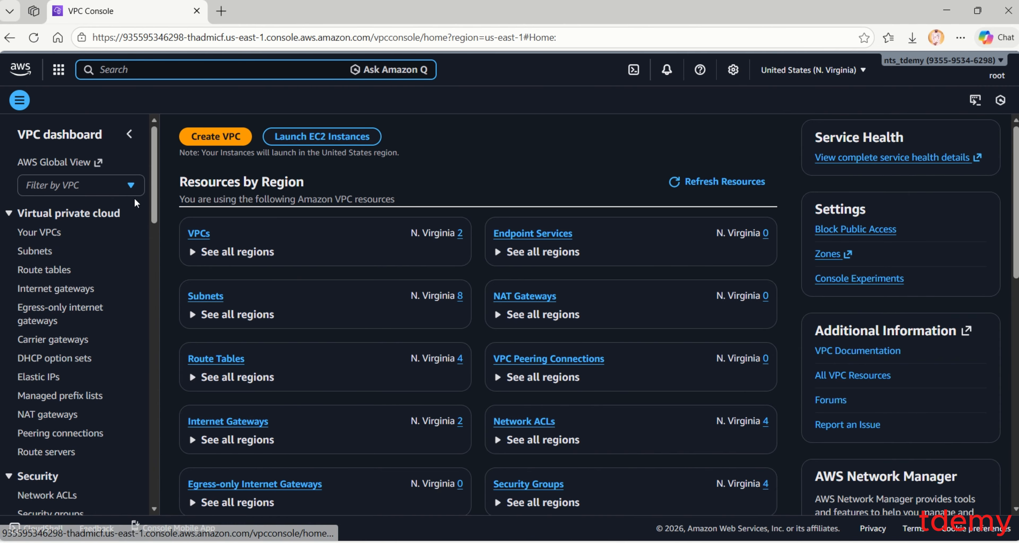
click(198, 233)
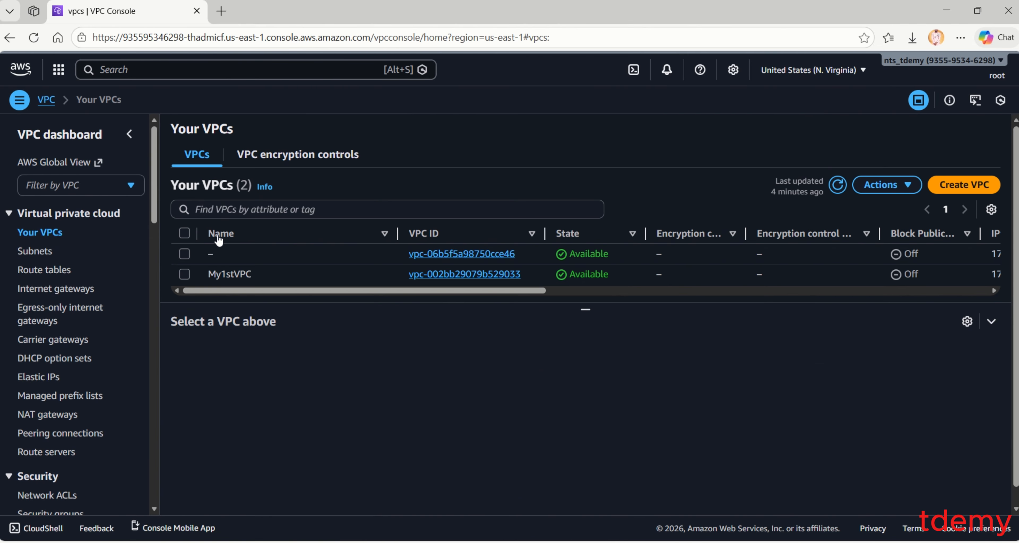
click(183, 255)
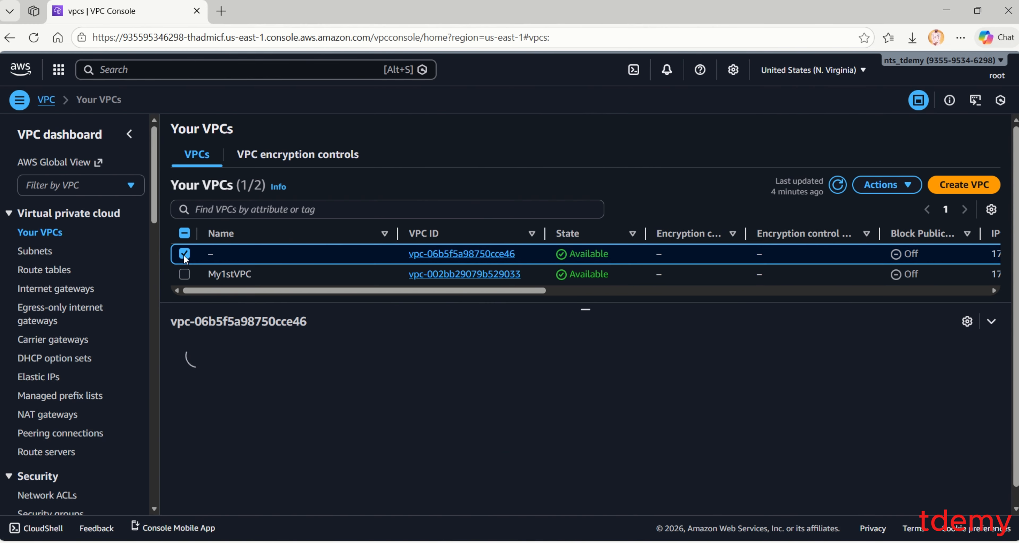
click(183, 254)
click(186, 273)
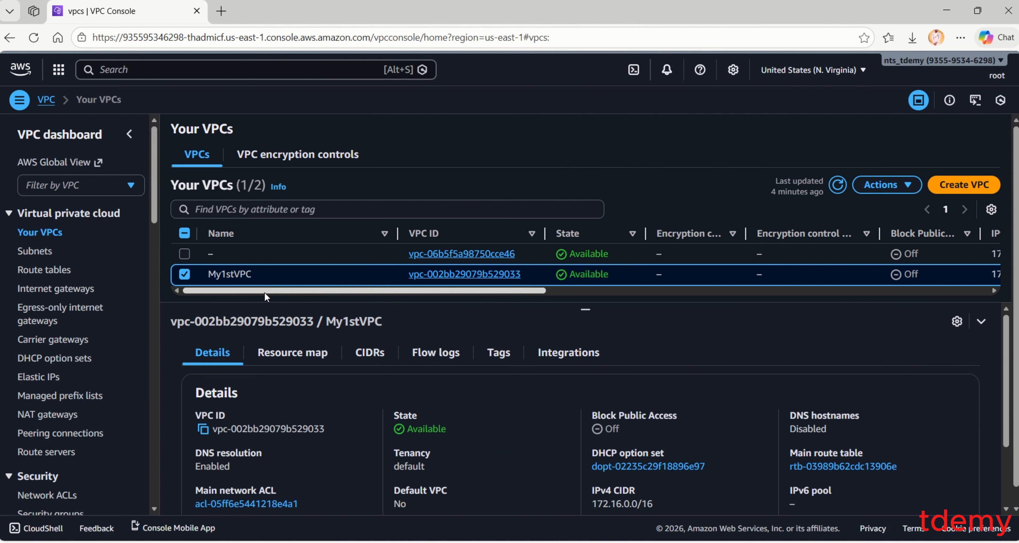
scroll(388, 400, down, 2)
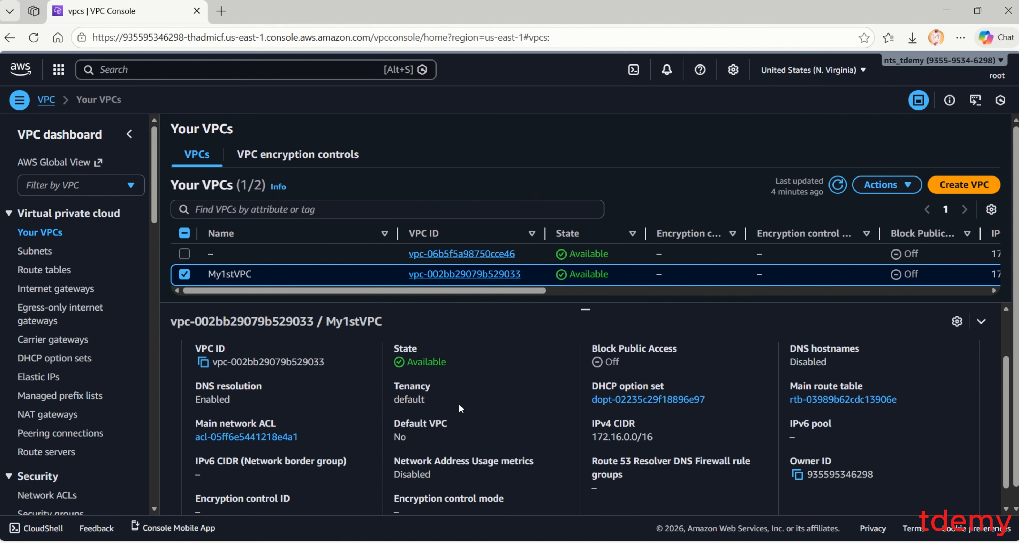
Open the subnet list and select PrivSub_my1stVPC and PubSub_my1stVPC for review.
click(44, 252)
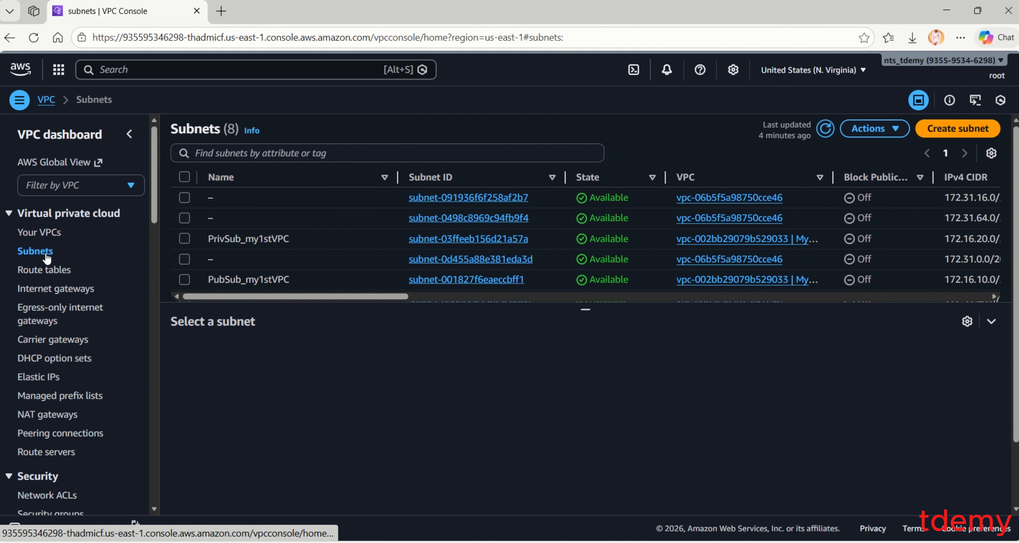
click(183, 239)
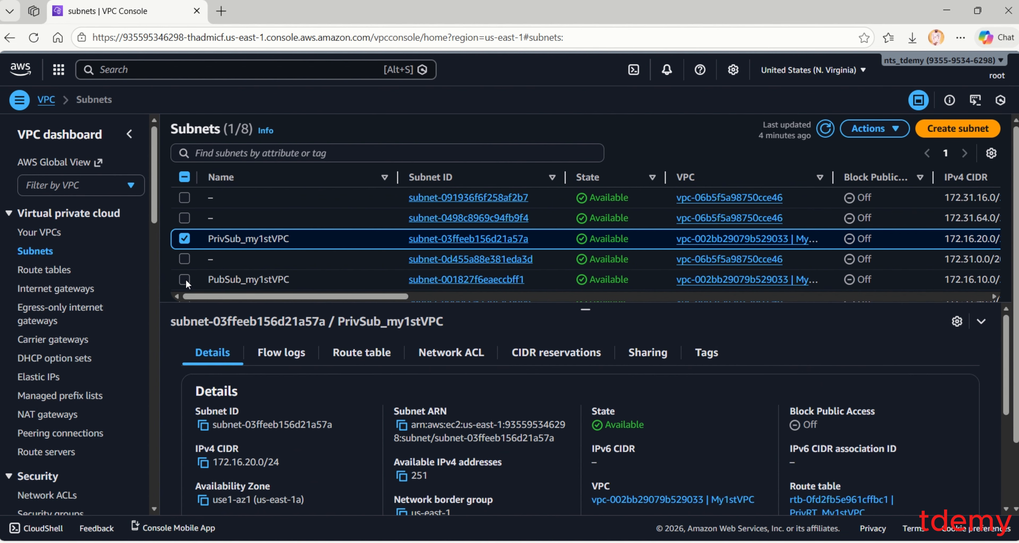
click(185, 278)
View the route tables and the internet gateways that exist in the region.
click(44, 270)
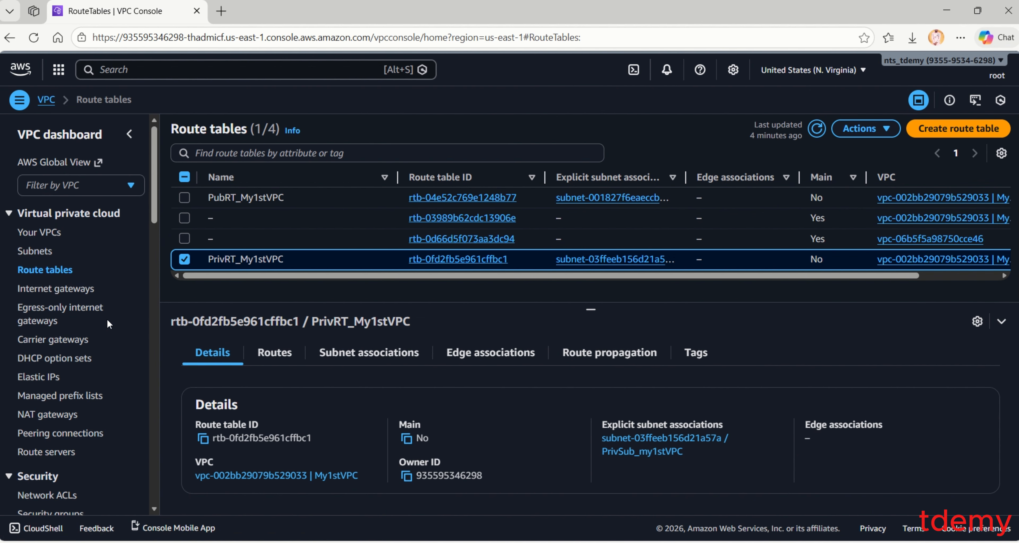
click(59, 289)
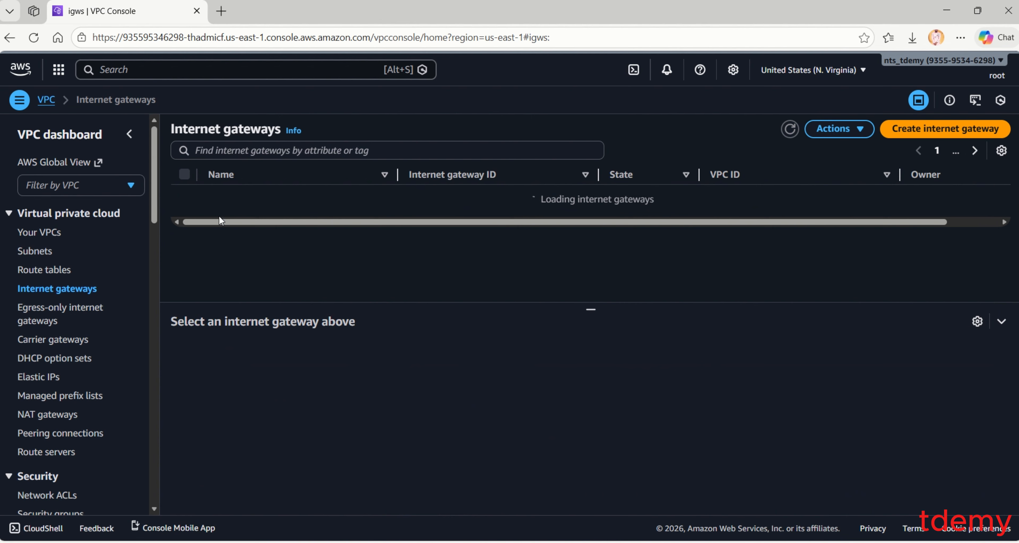
Open the network ACL list and check the PubNACL_My1stVPC and PrivNACL_My1stVPC entries, clearing their selection at the end.
scroll(59, 374, down, 3)
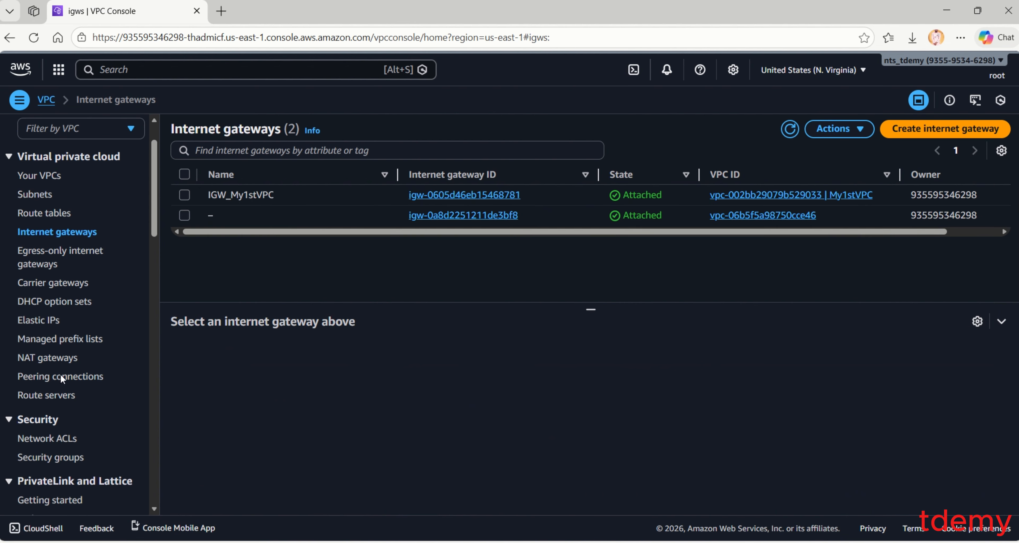
click(59, 366)
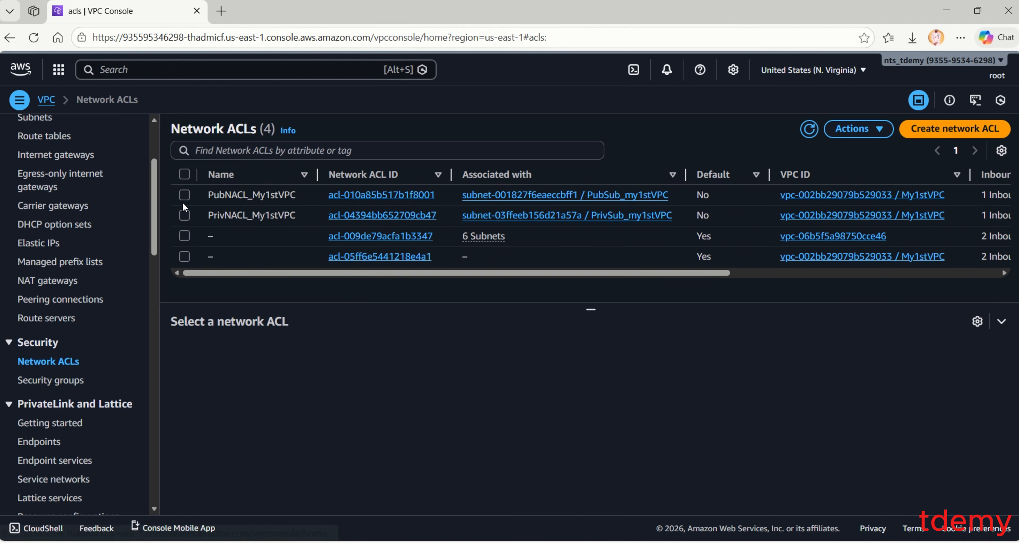
click(184, 195)
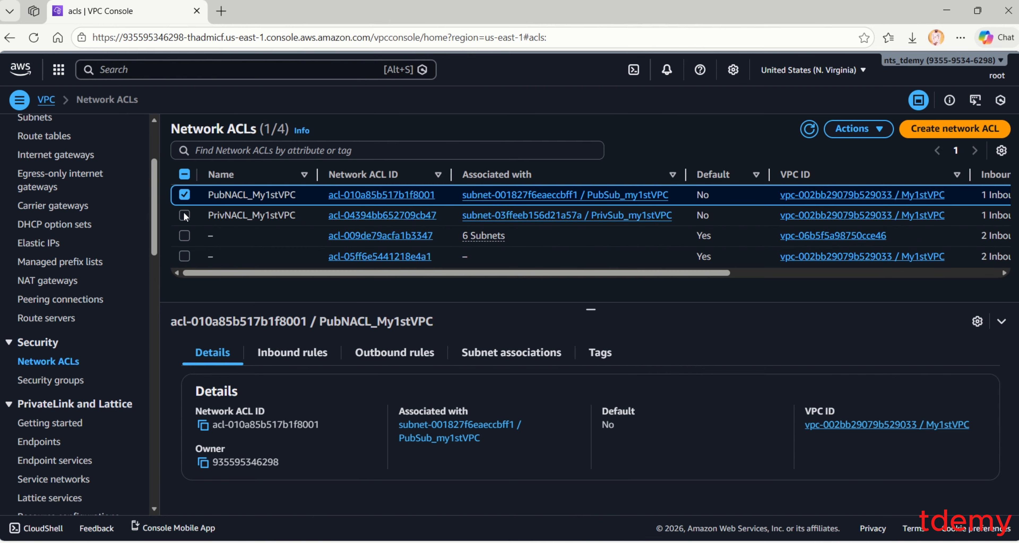
click(184, 216)
click(79, 382)
click(47, 361)
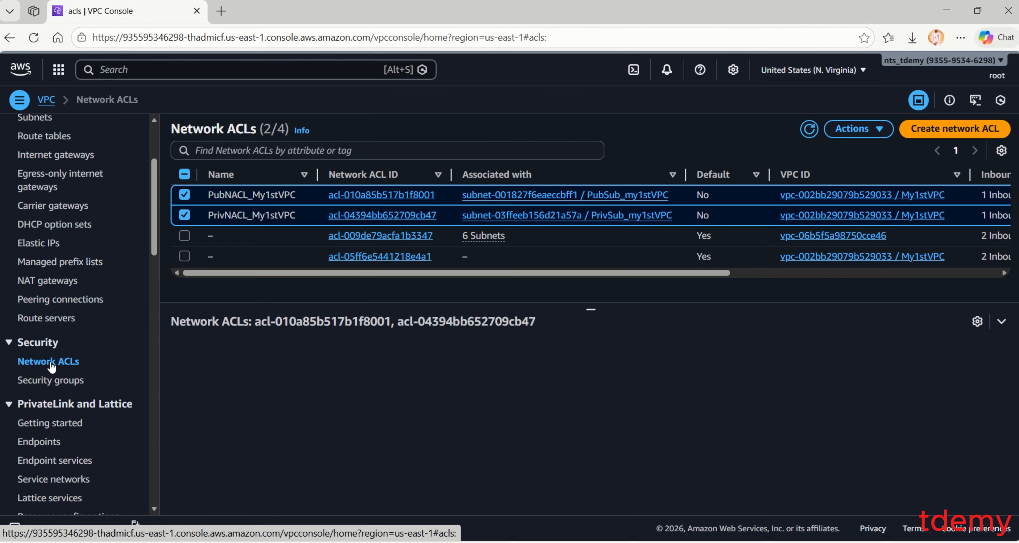
click(189, 195)
click(186, 216)
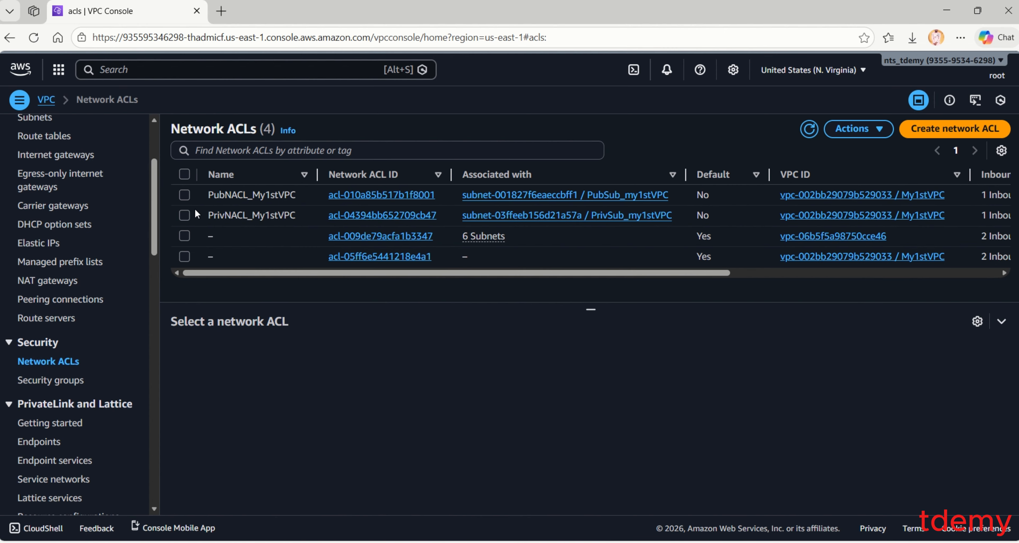
Check the subnet associations of PubNACL_My1stVPC and PrivNACL_My1stVPC.
click(184, 195)
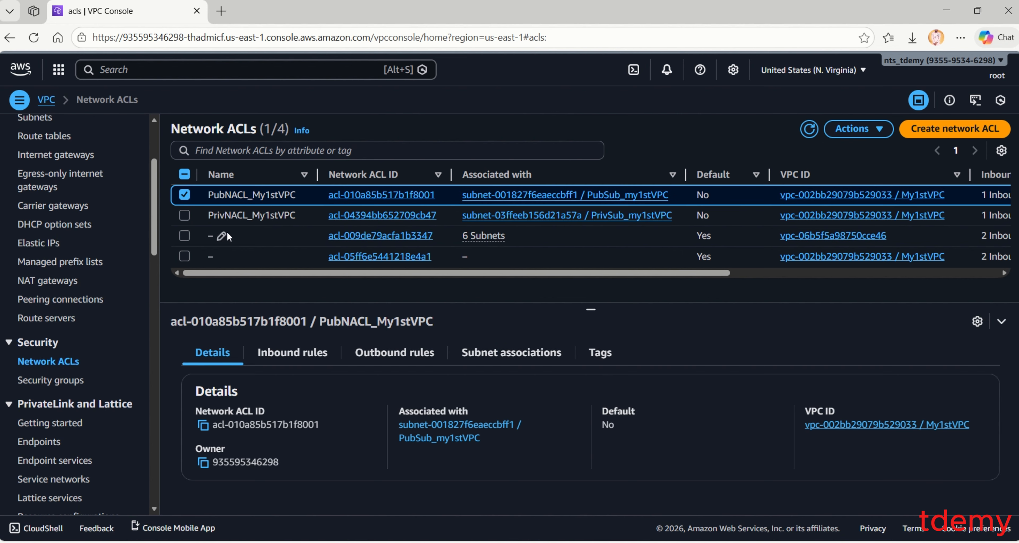
click(506, 353)
click(184, 195)
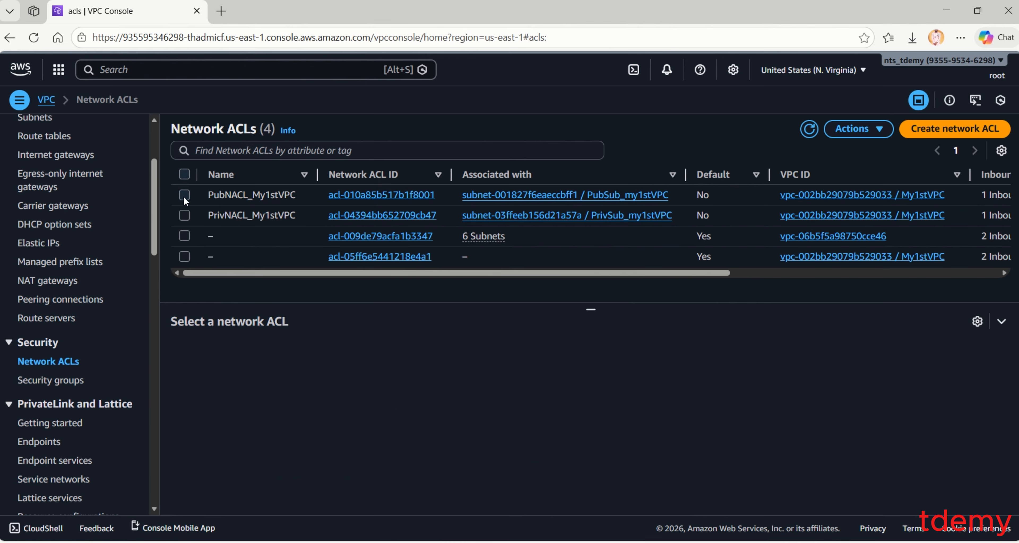
click(184, 215)
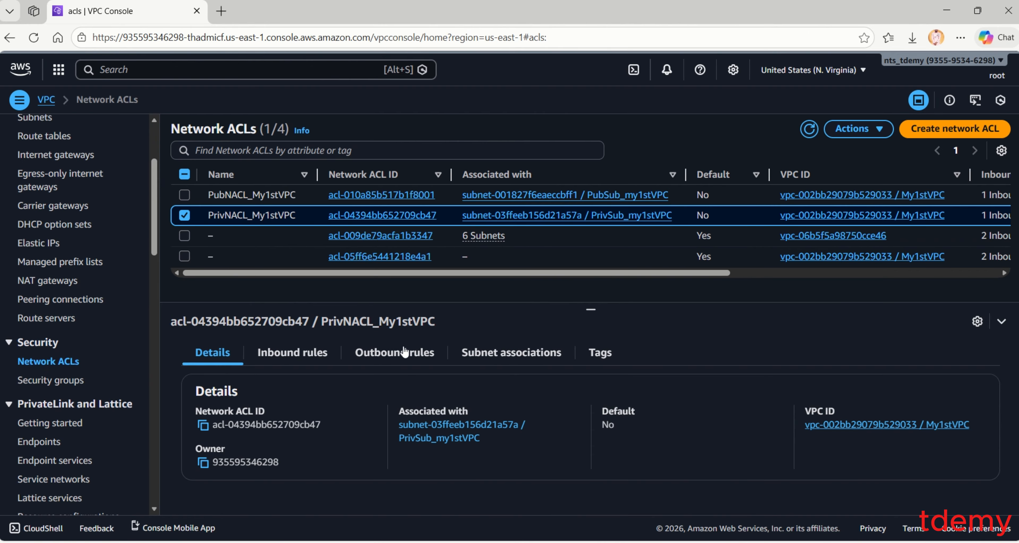
click(479, 353)
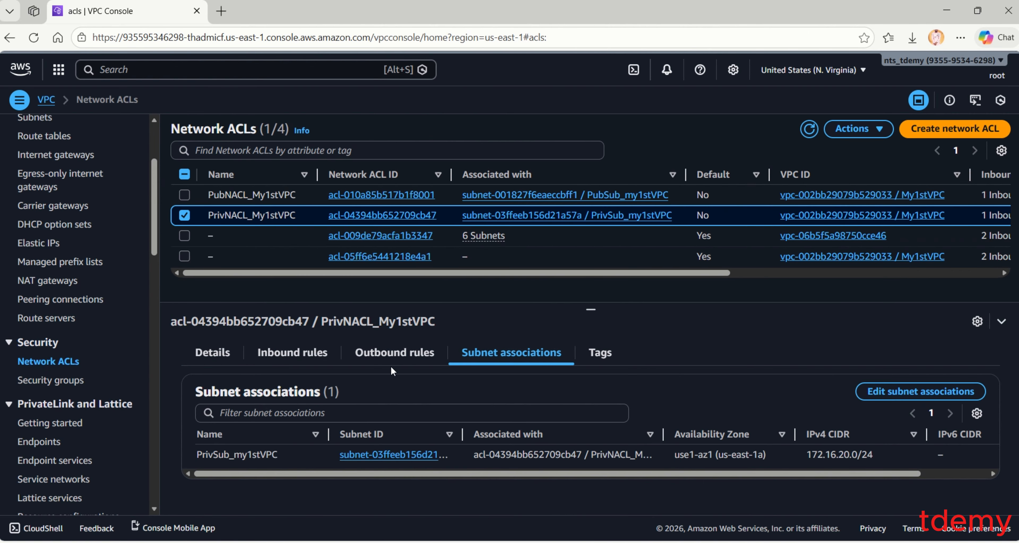
click(185, 216)
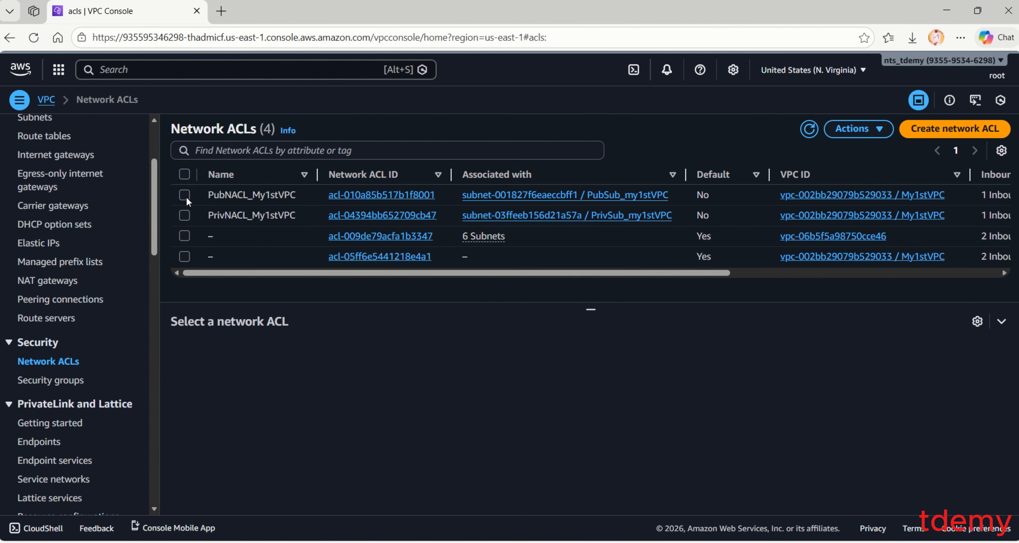
Examine the inbound and outbound rules of PubNACL_My1stVPC.
click(185, 195)
click(292, 356)
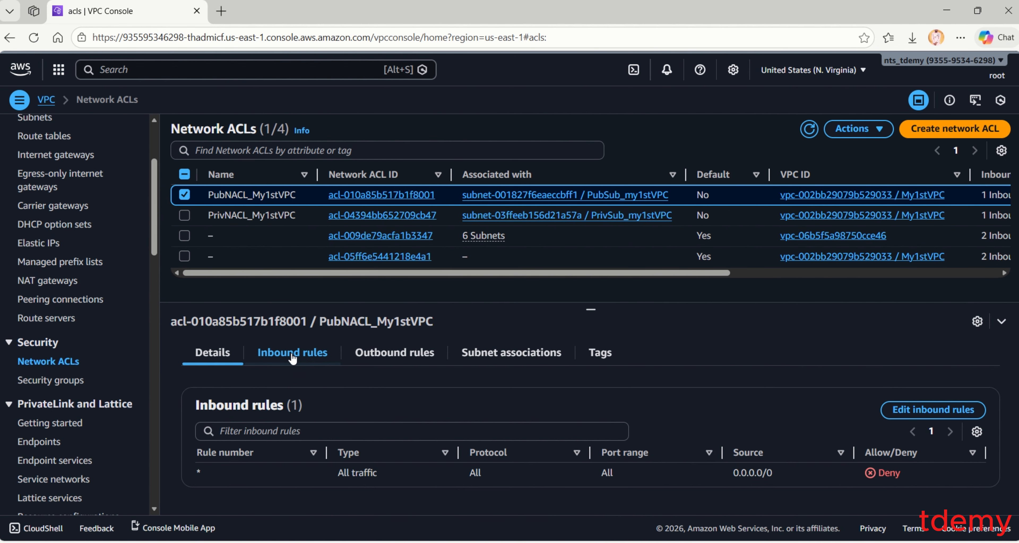
click(389, 357)
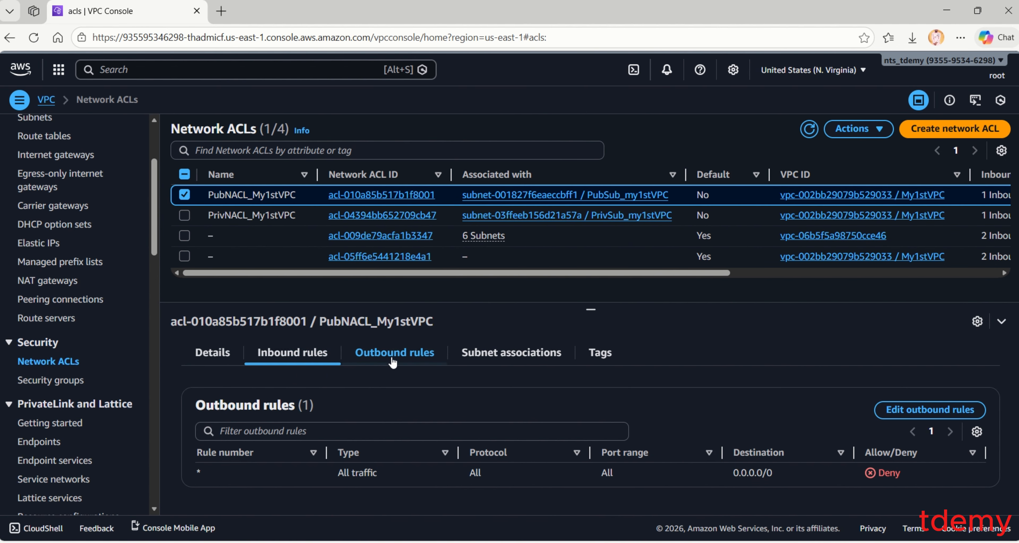
click(278, 360)
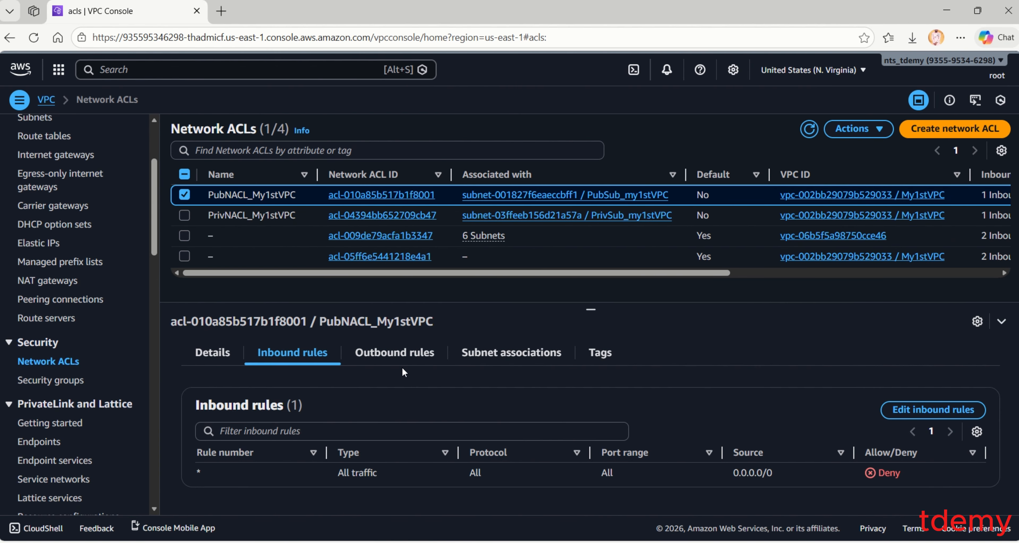
click(382, 360)
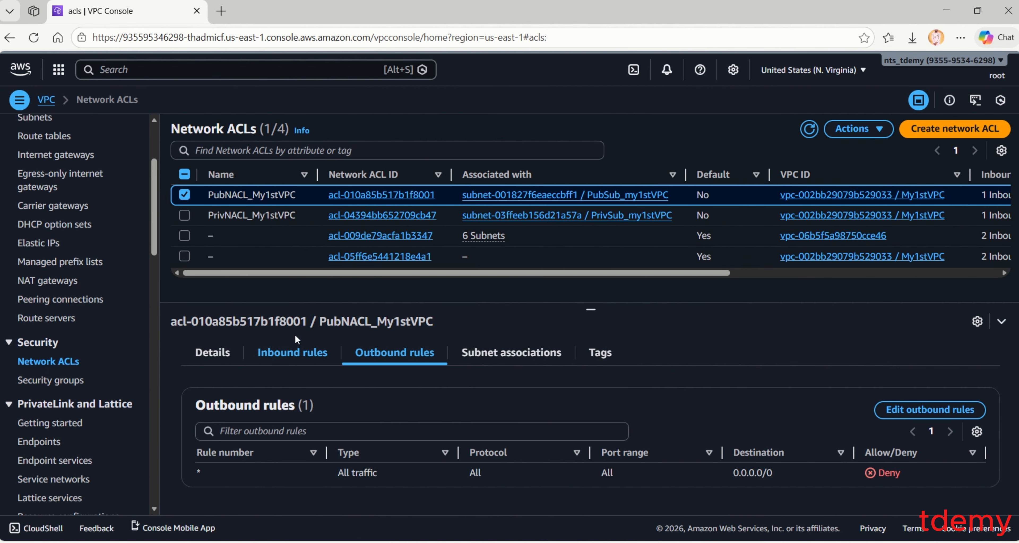
click(185, 194)
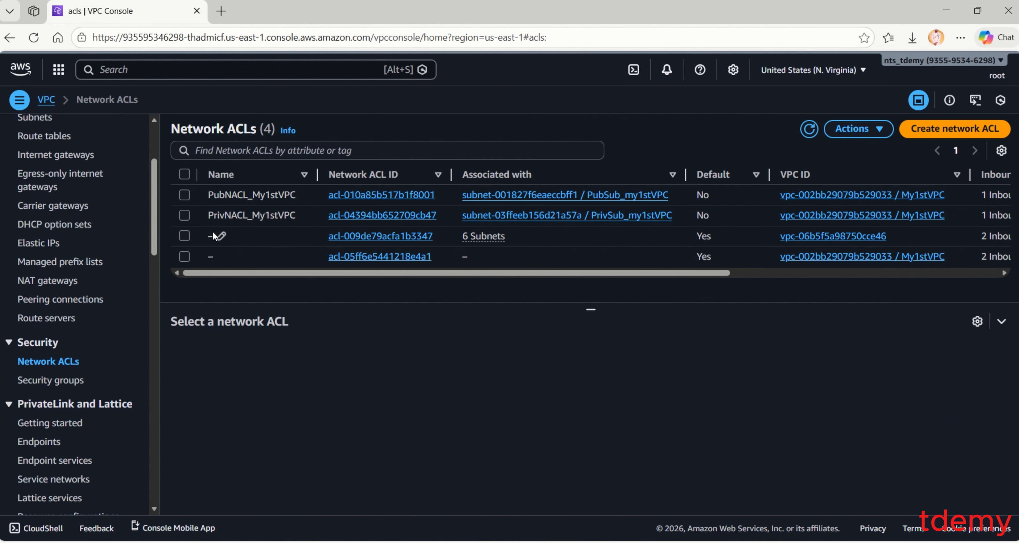
click(185, 194)
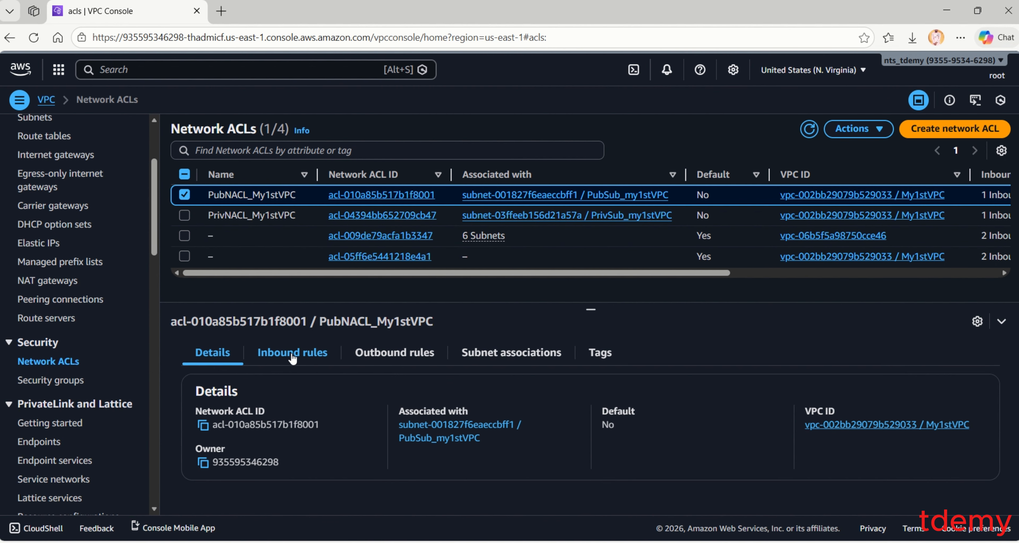
click(291, 353)
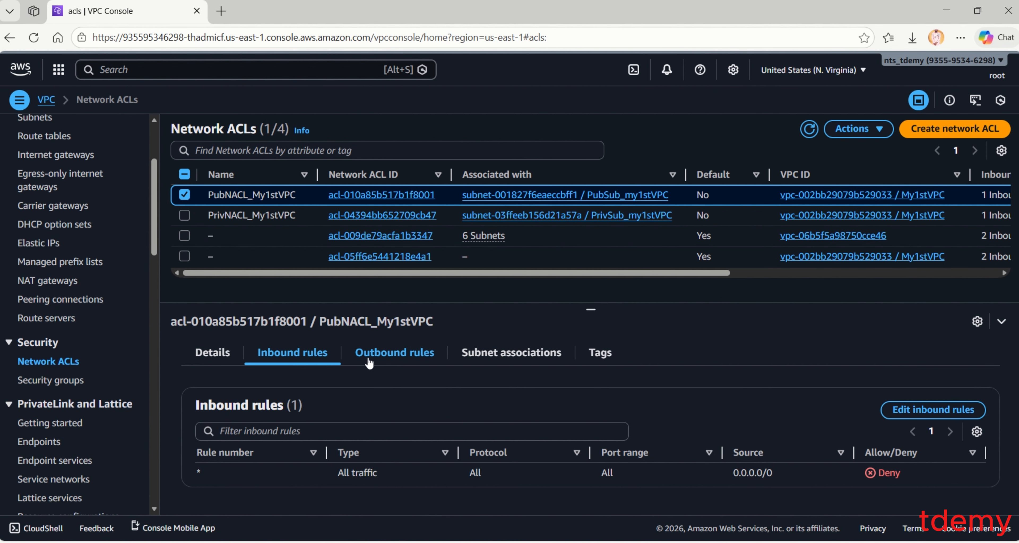
click(391, 361)
click(185, 193)
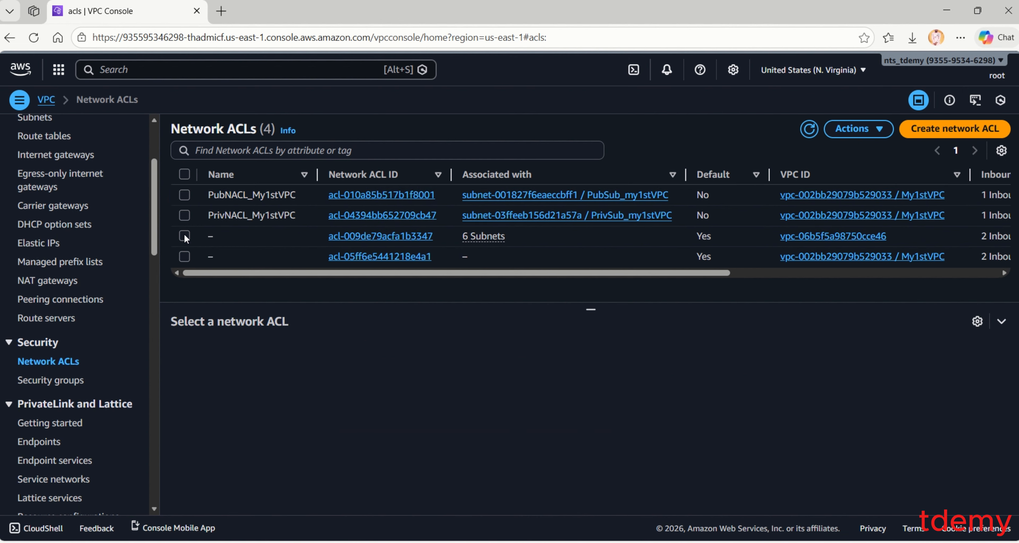
Inspect the inbound rules of the default network ACL associated with 6 subnets for comparison.
click(184, 236)
click(301, 354)
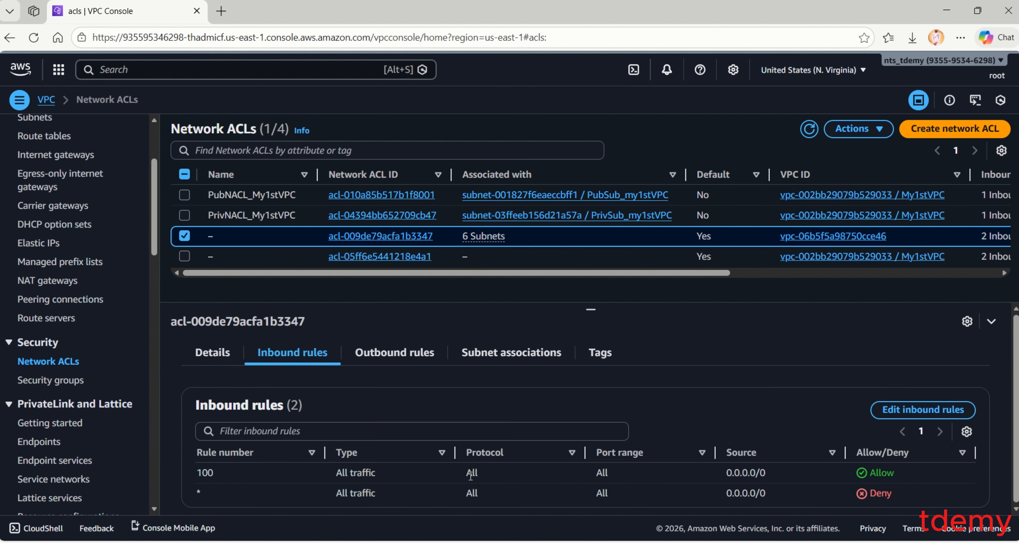
click(184, 236)
Return to PubNACL_My1stVPC and compare its inbound rules with its outbound rules, finishing on the inbound rules.
click(185, 195)
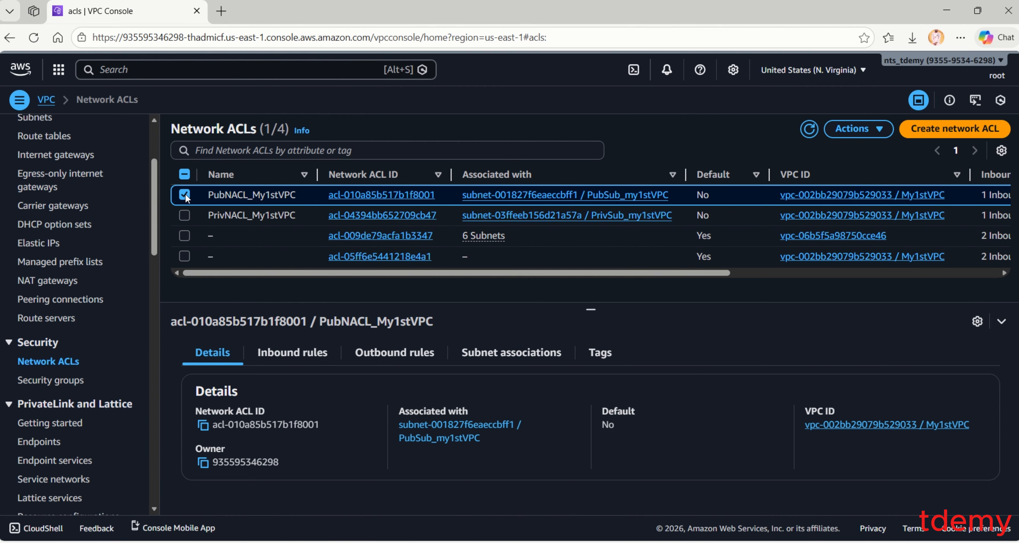
click(300, 358)
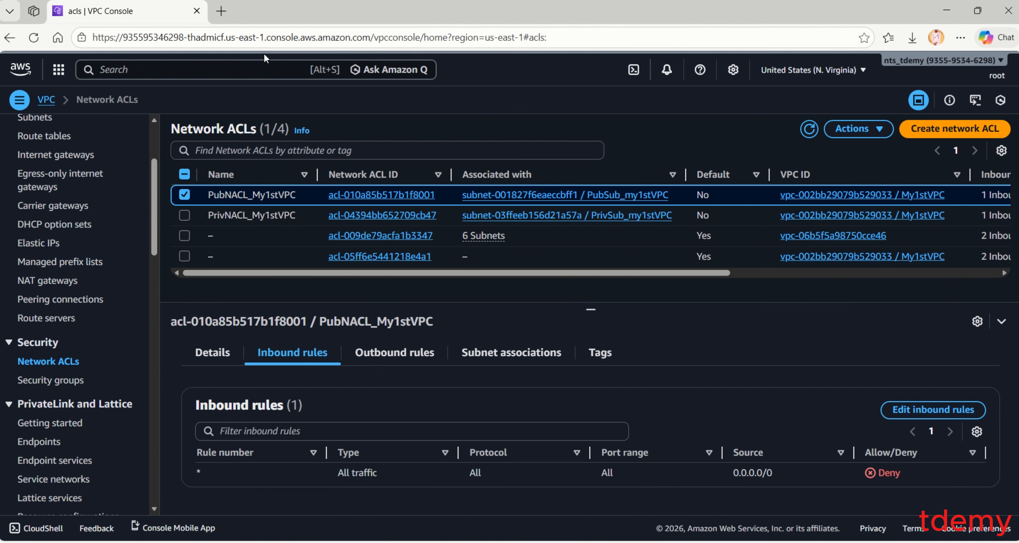
double_click(113, 37)
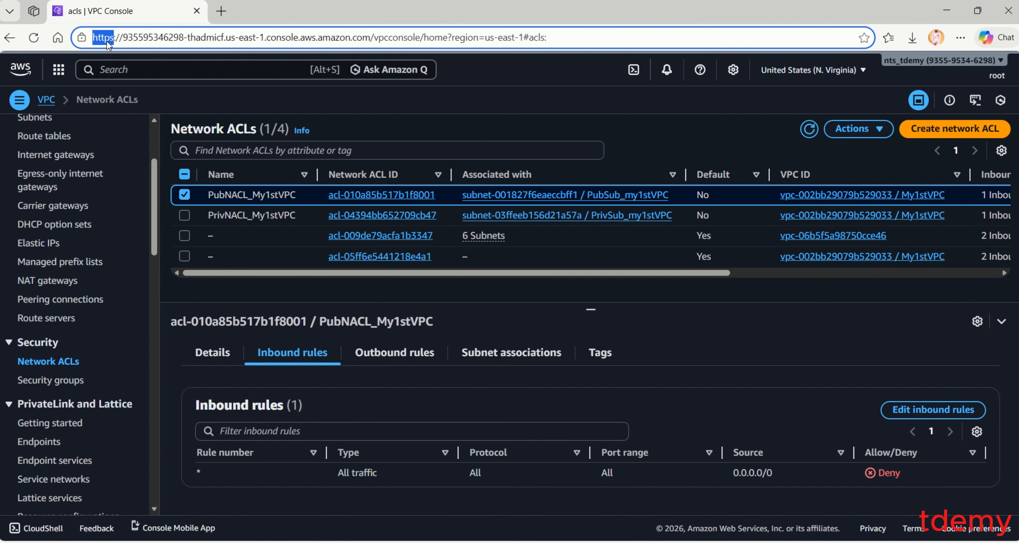
click(576, 123)
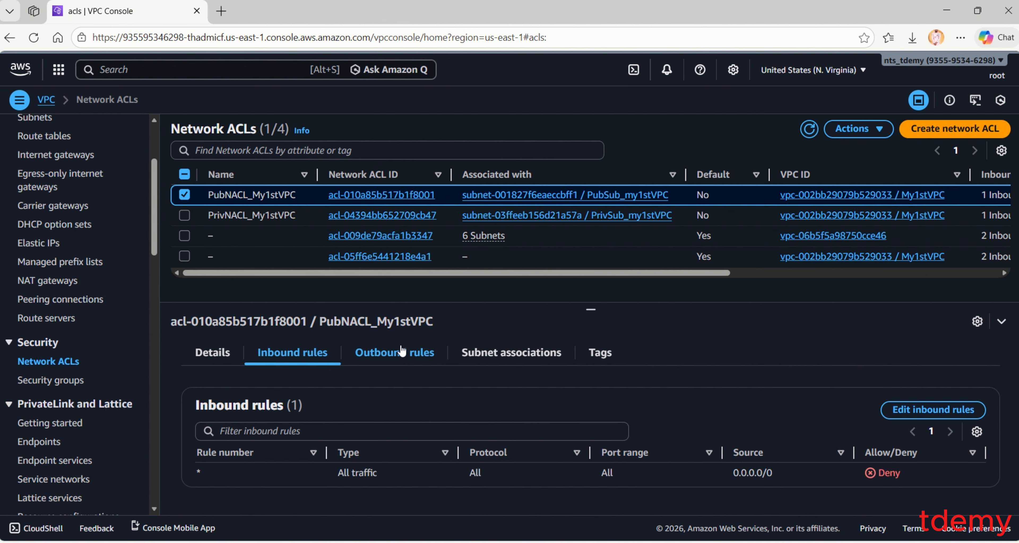
click(402, 354)
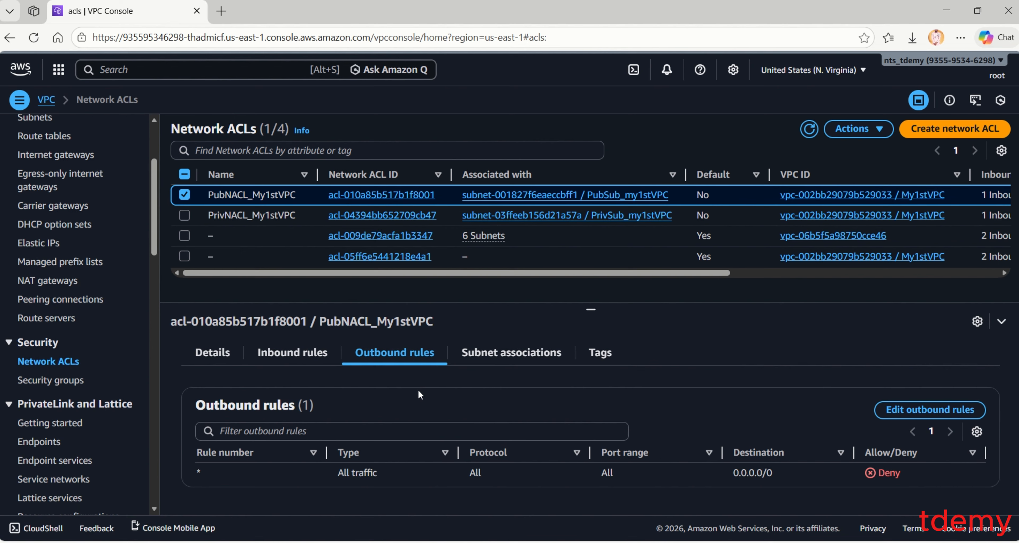
click(304, 362)
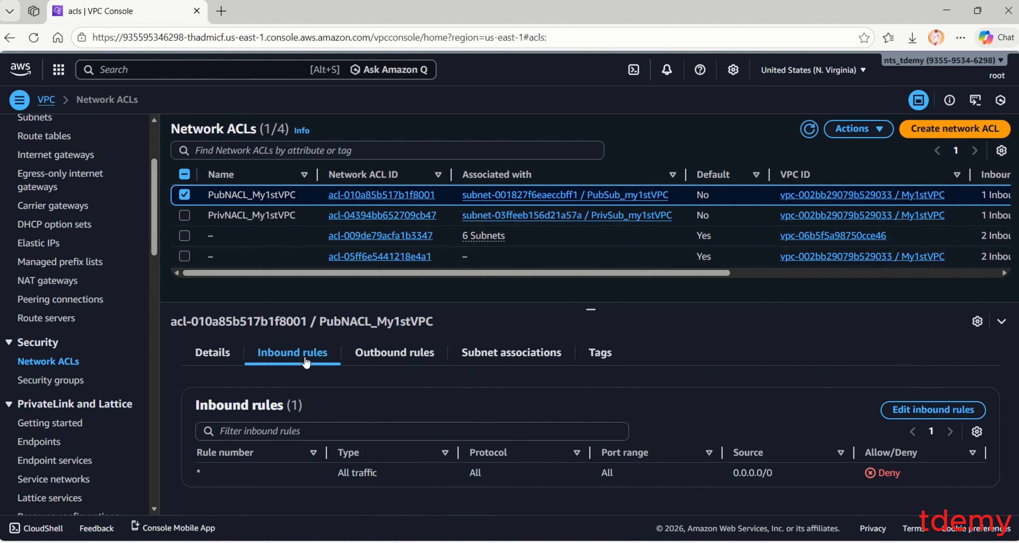
Check the outbound rules of PubNACL_My1stVPC, and switch to PowerPoint to review the rule-numbering point on the Network ACLs slide.
click(384, 365)
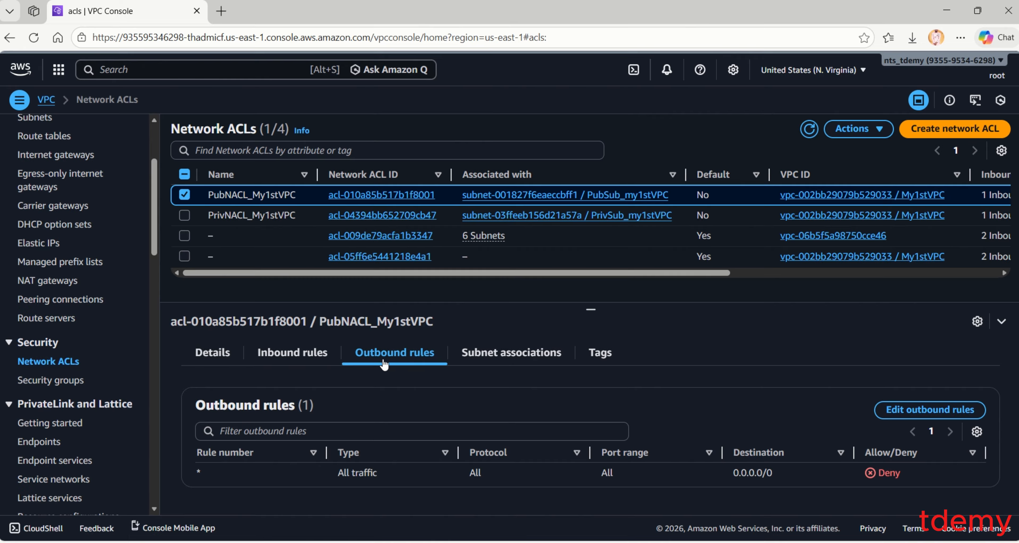
mouse_move(542, 542)
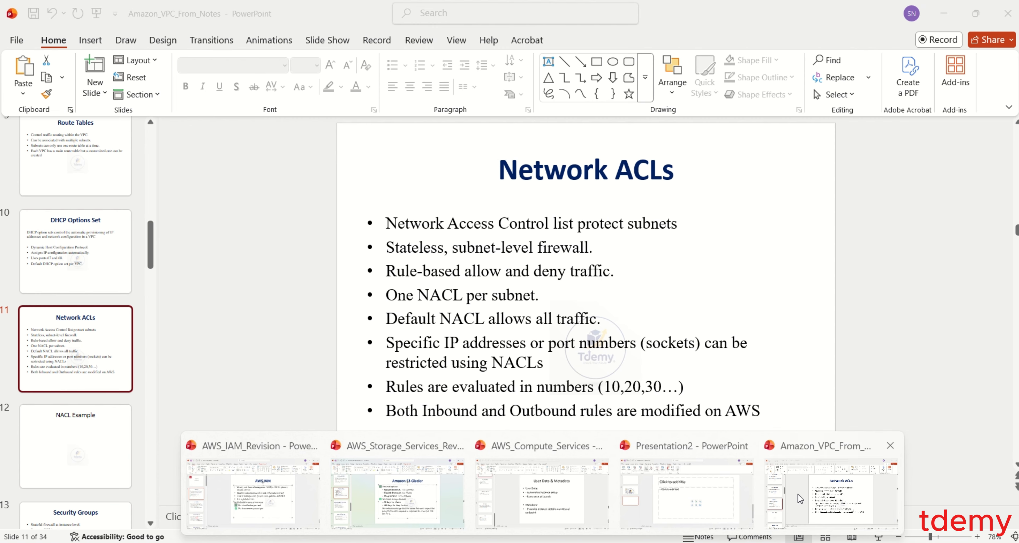
click(783, 490)
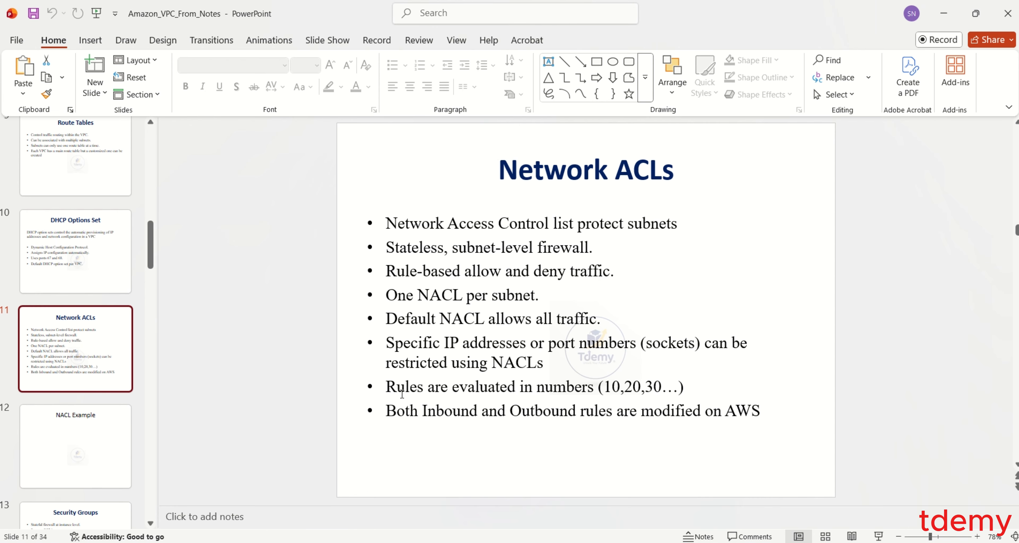
drag(386, 387, 451, 389)
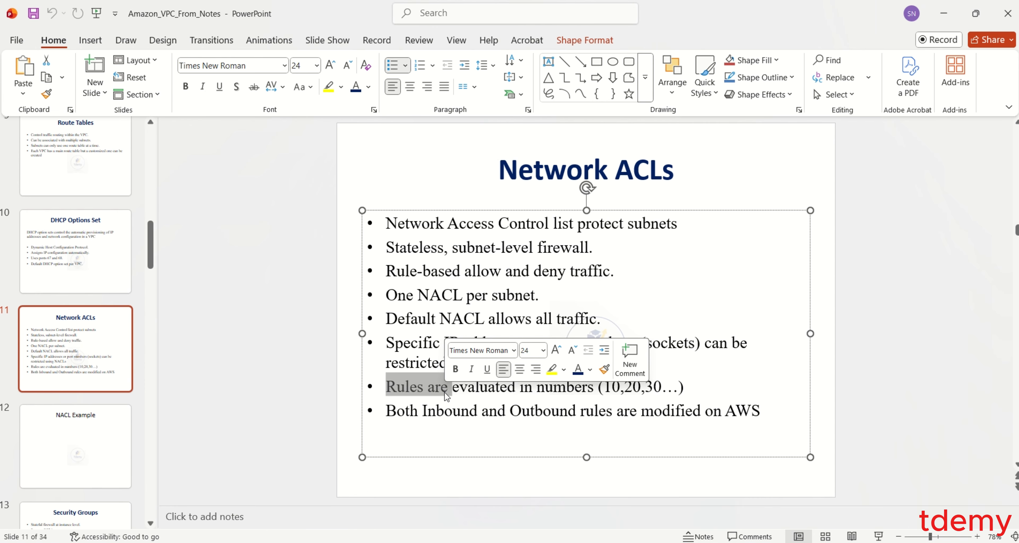
click(603, 393)
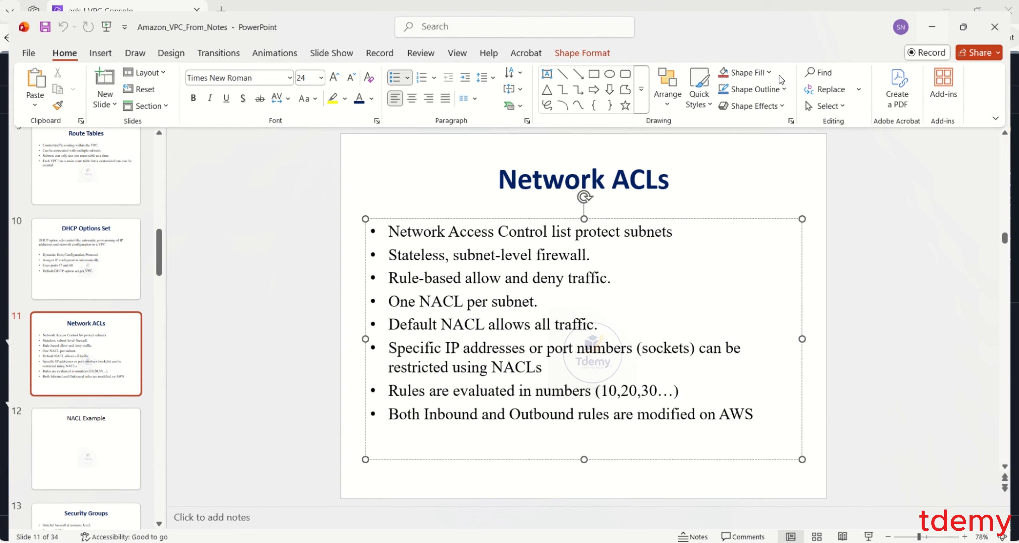
Switch back to the VPC console, open PubNACL_My1stVPC's inbound rules for editing and add a rule numbered 10.
key(alt+Tab)
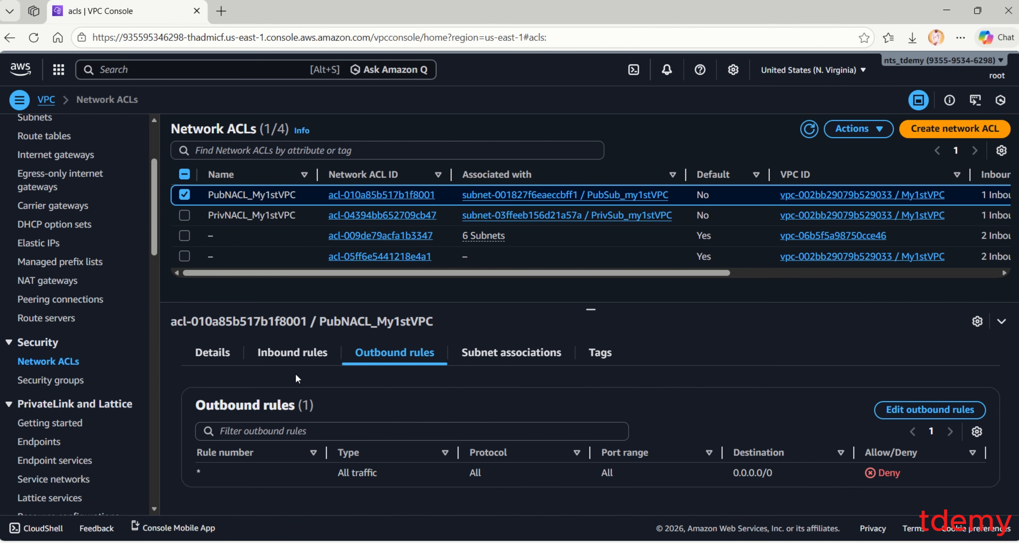
click(301, 352)
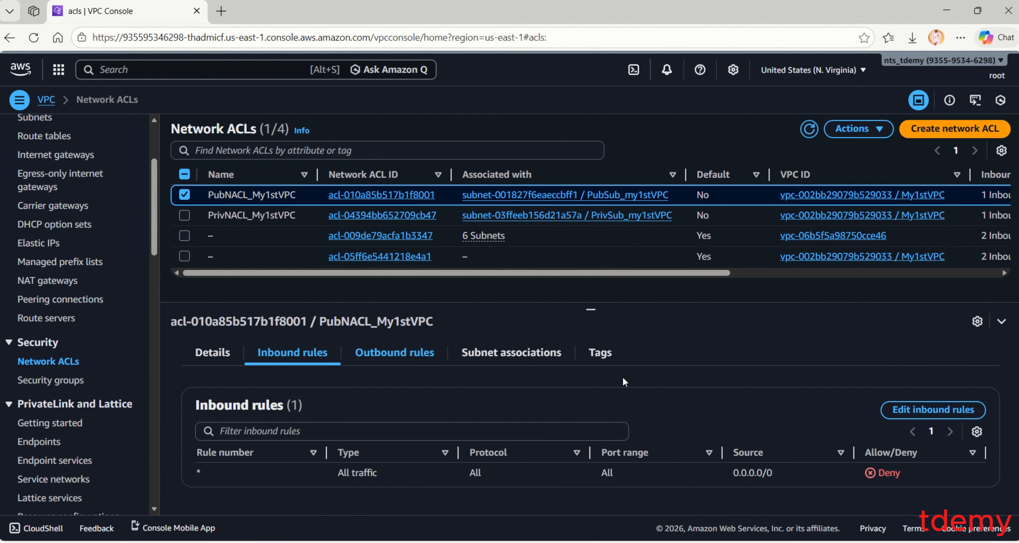
click(943, 411)
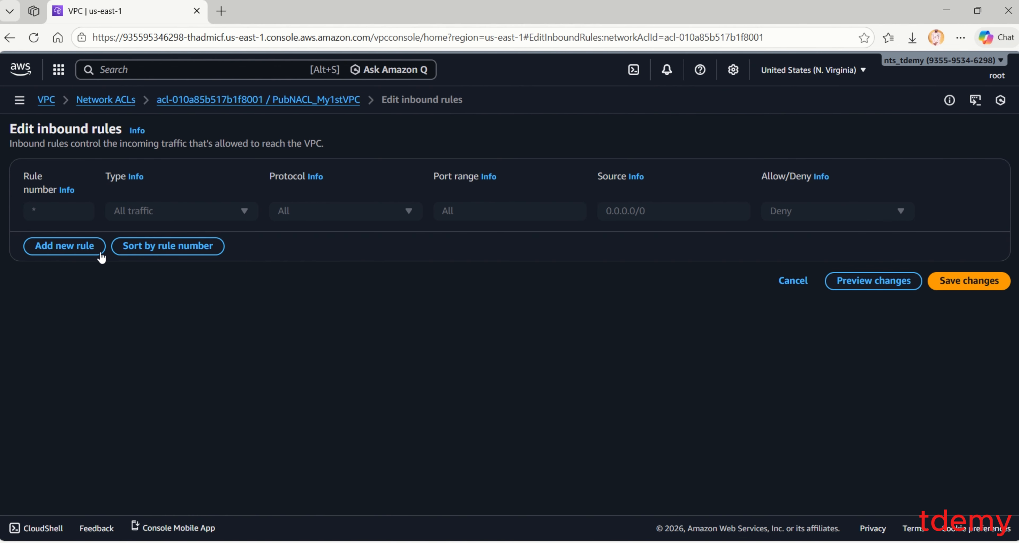
click(83, 249)
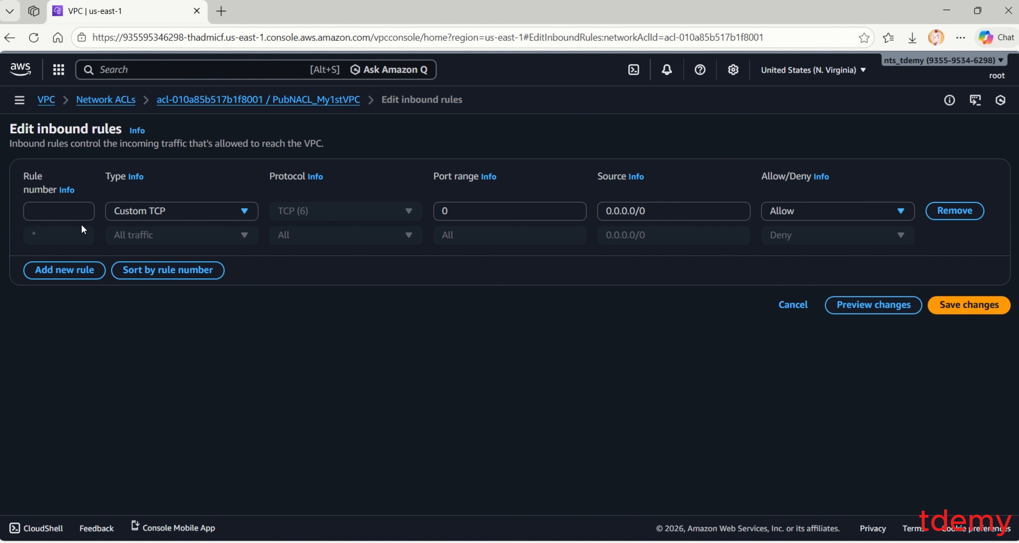
click(78, 209)
text(10)
Look through the available traffic types for inbound rule 10 and set its type to HTTP (80).
click(161, 215)
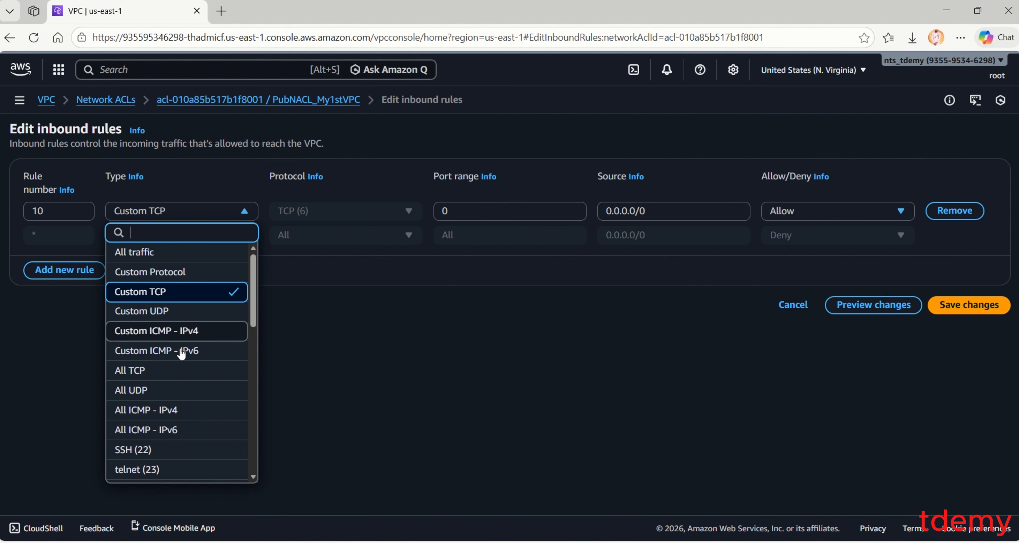
scroll(181, 355, down, 3)
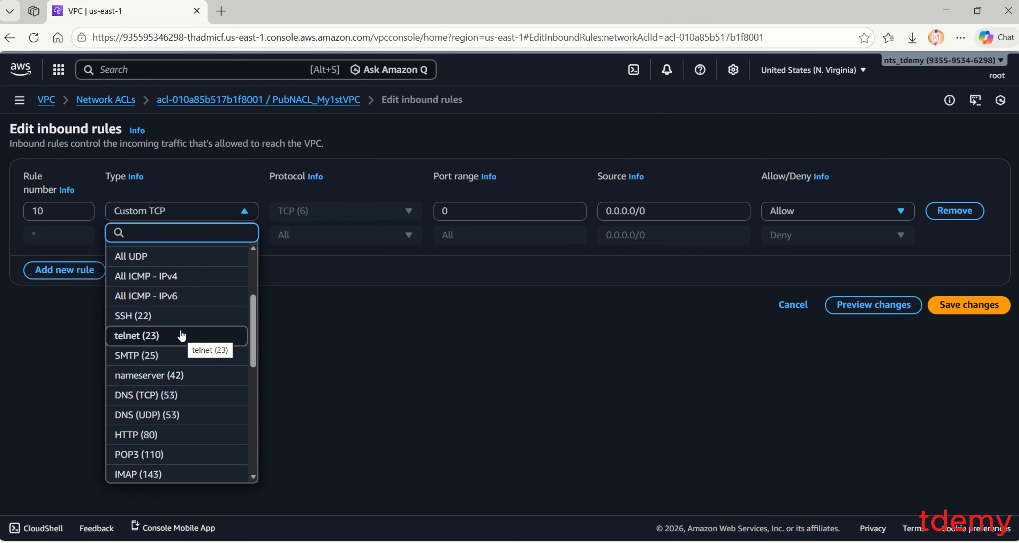
scroll(182, 332, up, 3)
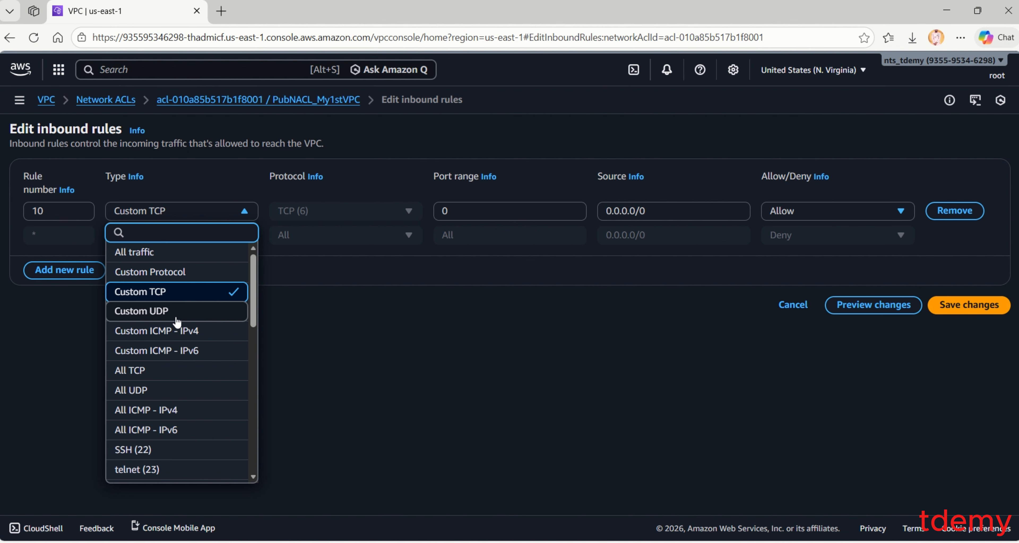
scroll(177, 322, down, 3)
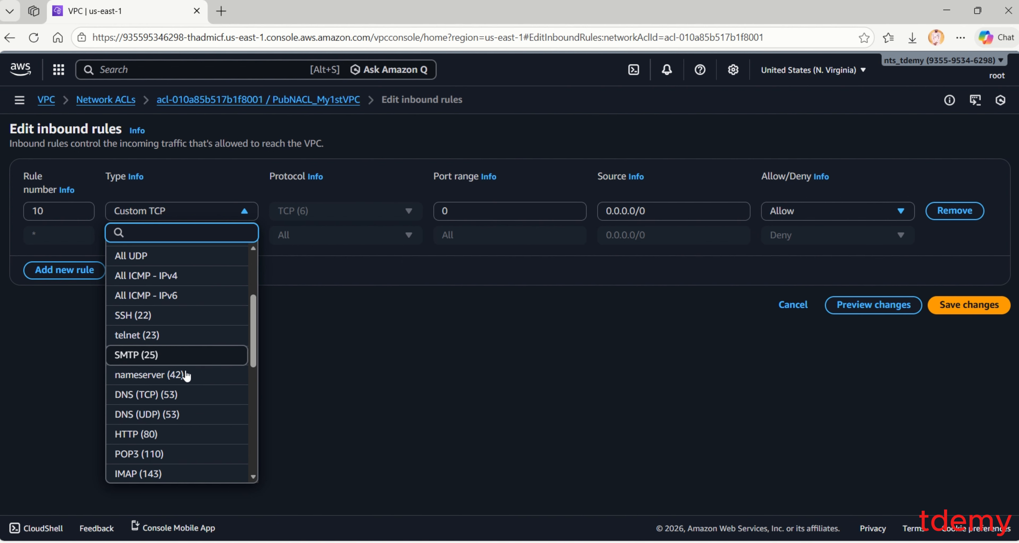
scroll(173, 400, down, 3)
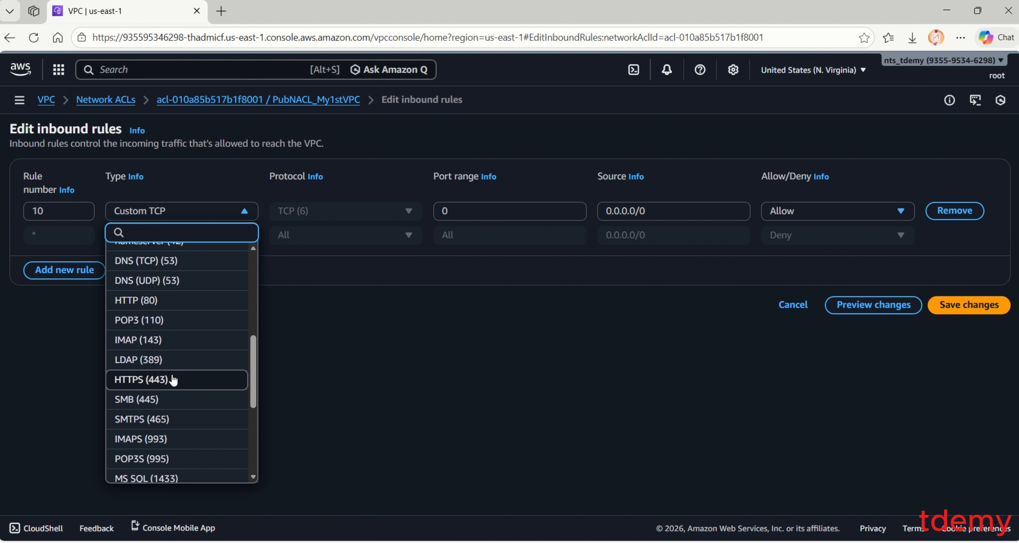
scroll(172, 380, up, 6)
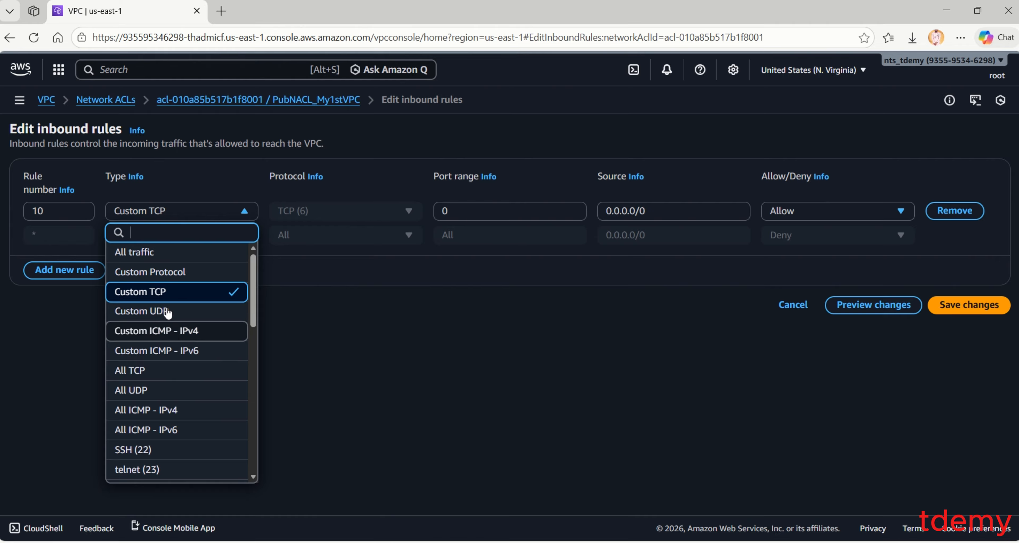
scroll(171, 388, down, 2)
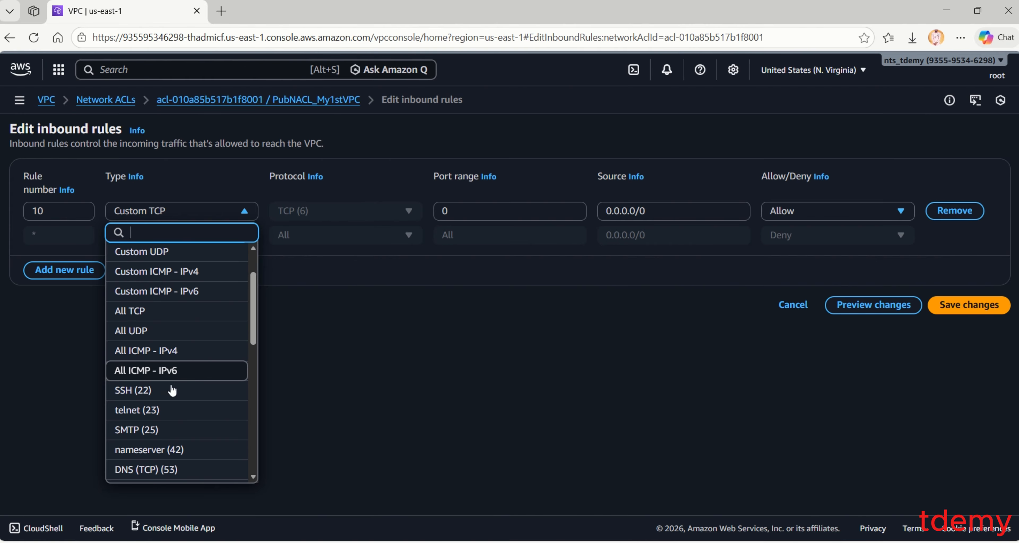
text(ht)
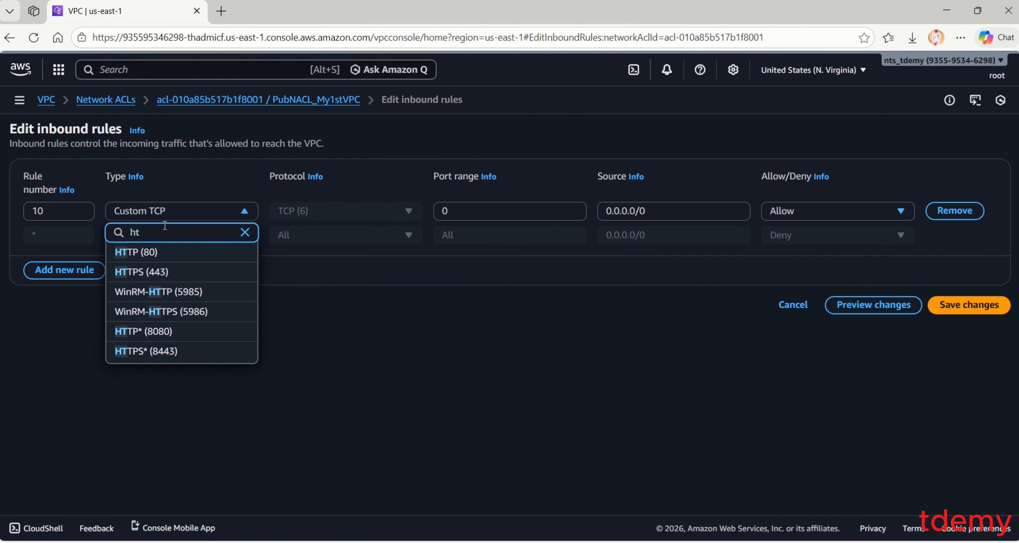
click(168, 252)
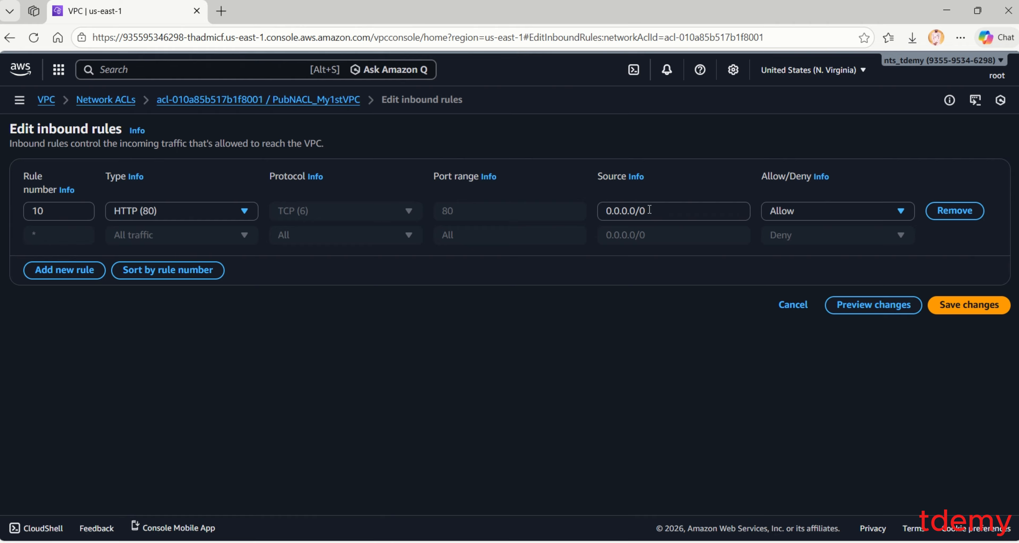
Review rule 10's source range, traffic type options and Allow/Deny choices, keeping Allow selected.
drag(650, 210, 599, 212)
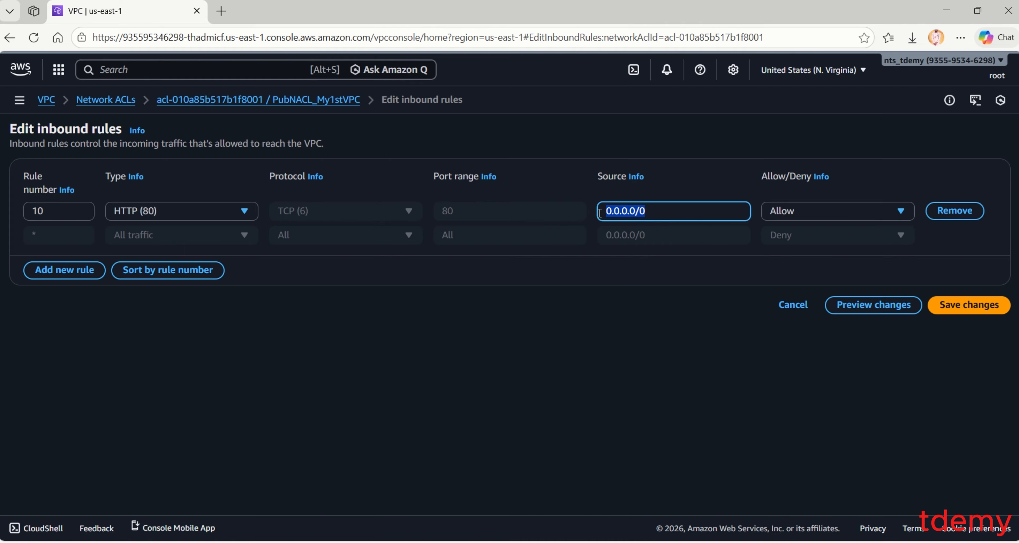
click(657, 213)
click(808, 216)
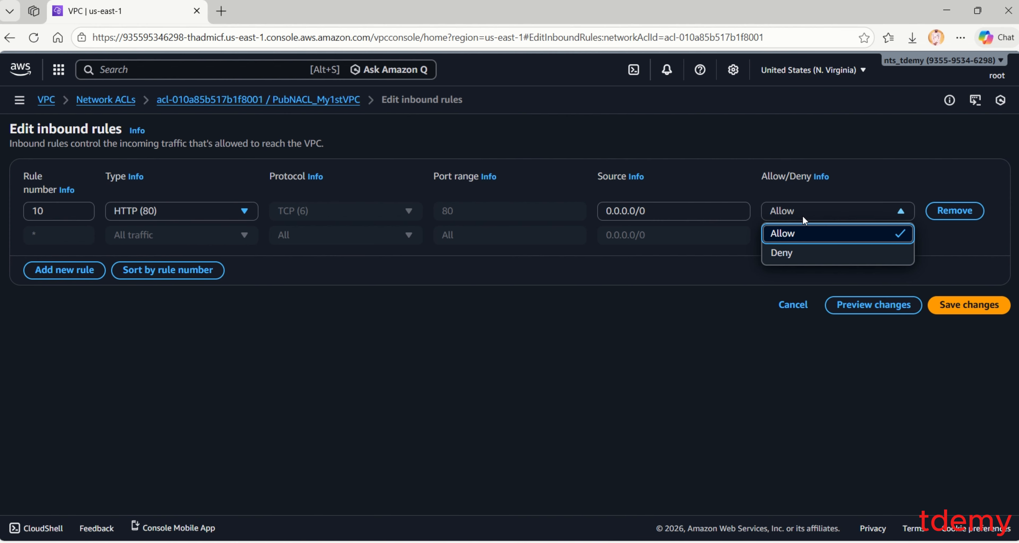
click(238, 209)
scroll(198, 347, down, 10)
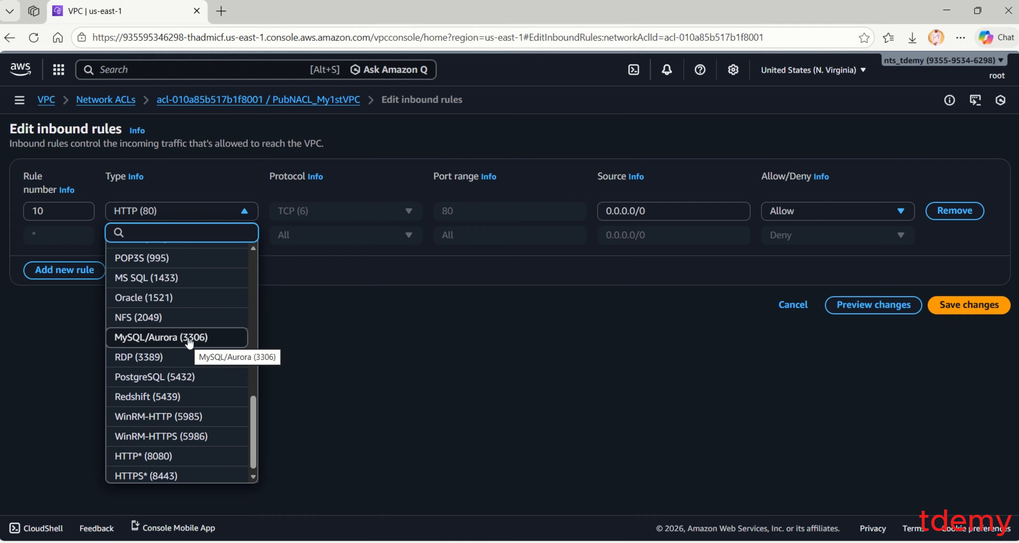
click(865, 216)
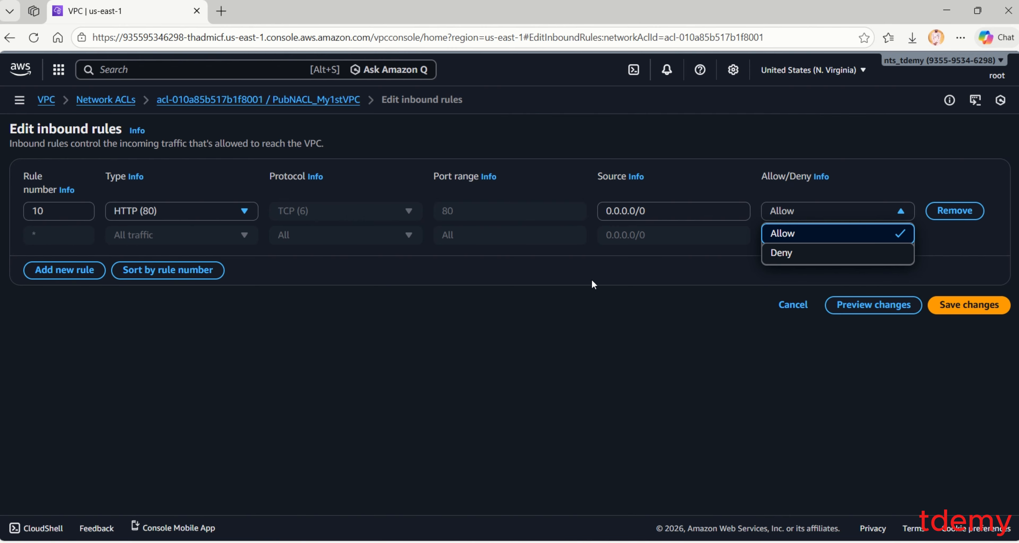
click(798, 233)
Add inbound rule 20 to the public network ACL with the type HTTPS (443).
click(67, 273)
click(68, 237)
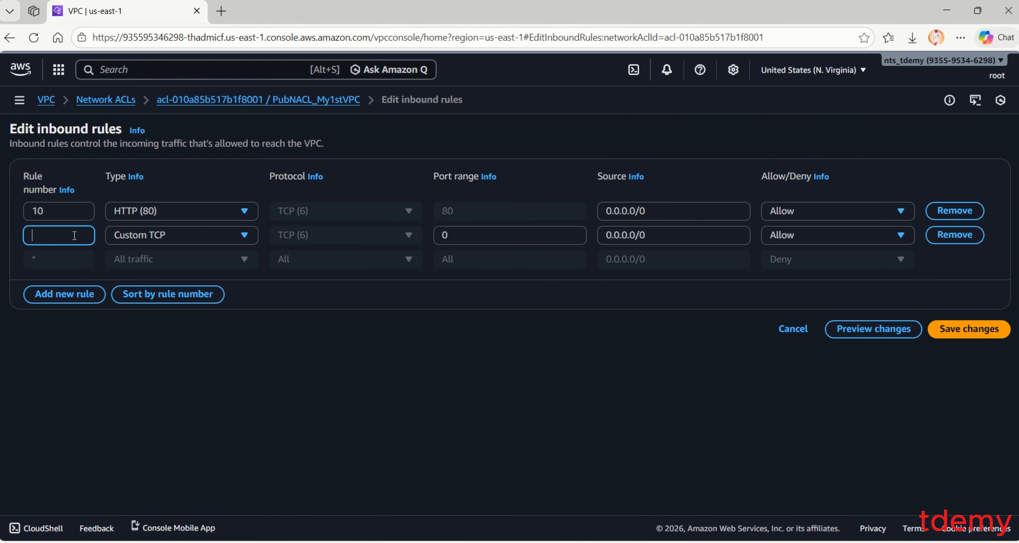
text(20)
click(143, 236)
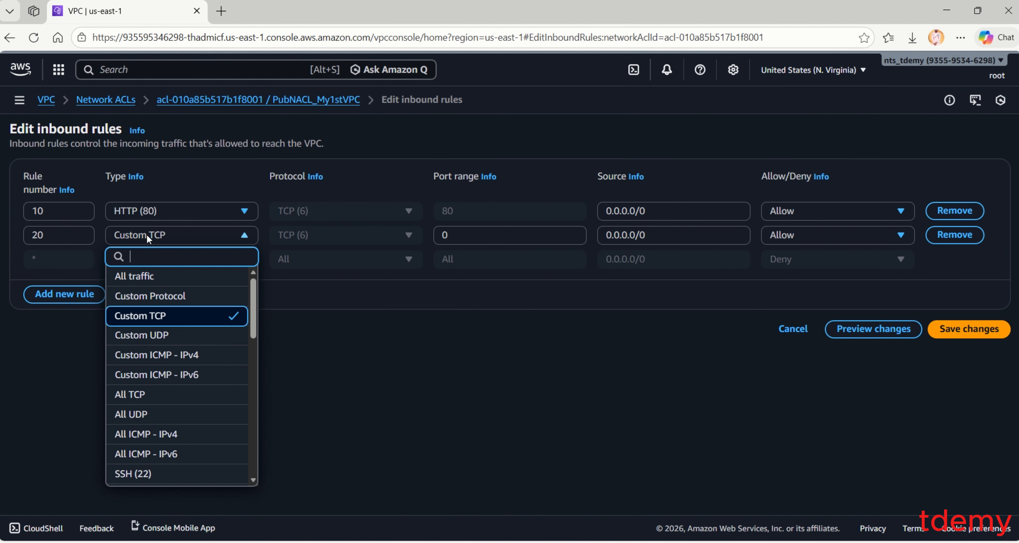
text(htt)
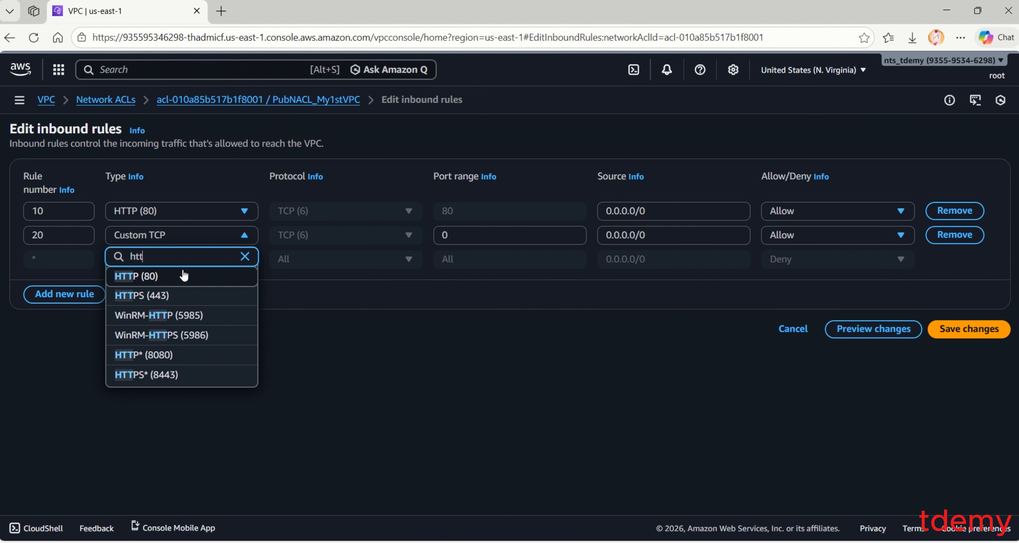
click(183, 293)
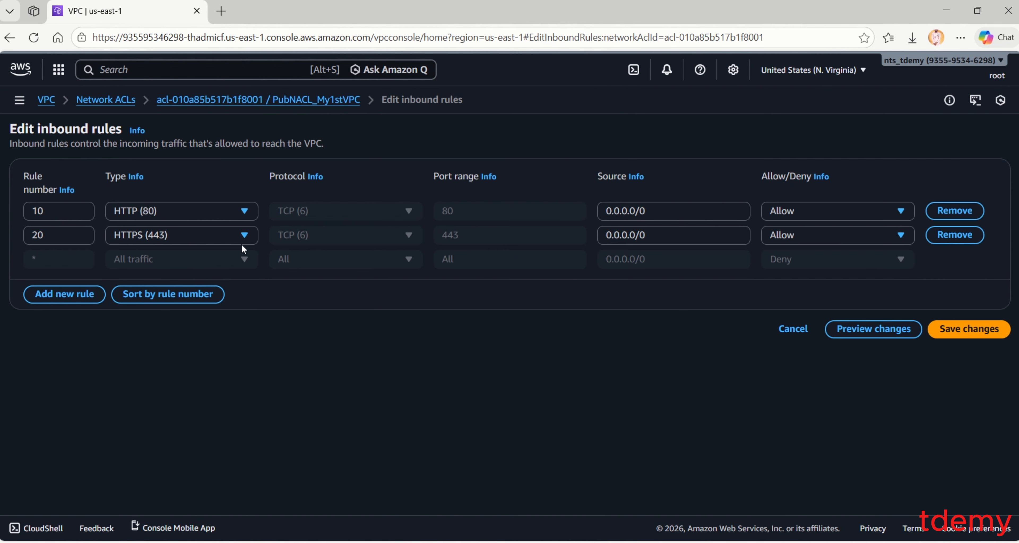
Add inbound rule 30 to the public network ACL with the type SSH (22).
click(64, 294)
click(66, 260)
text(30)
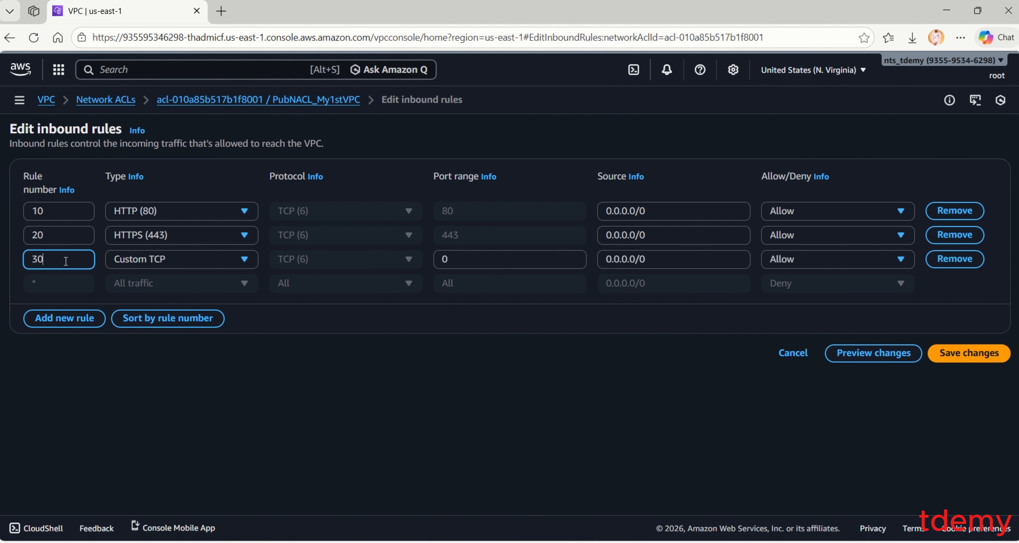
click(147, 259)
text(ss)
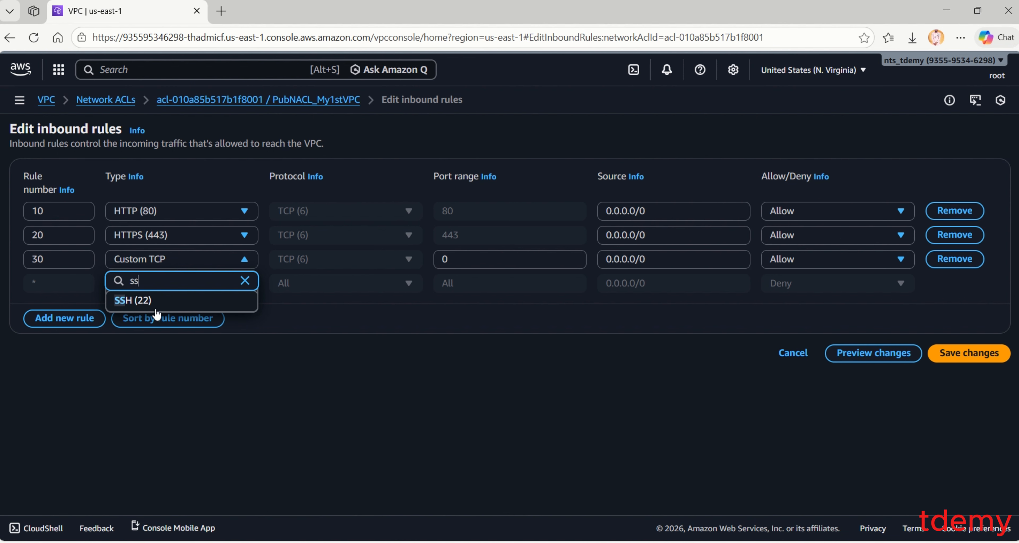
click(174, 300)
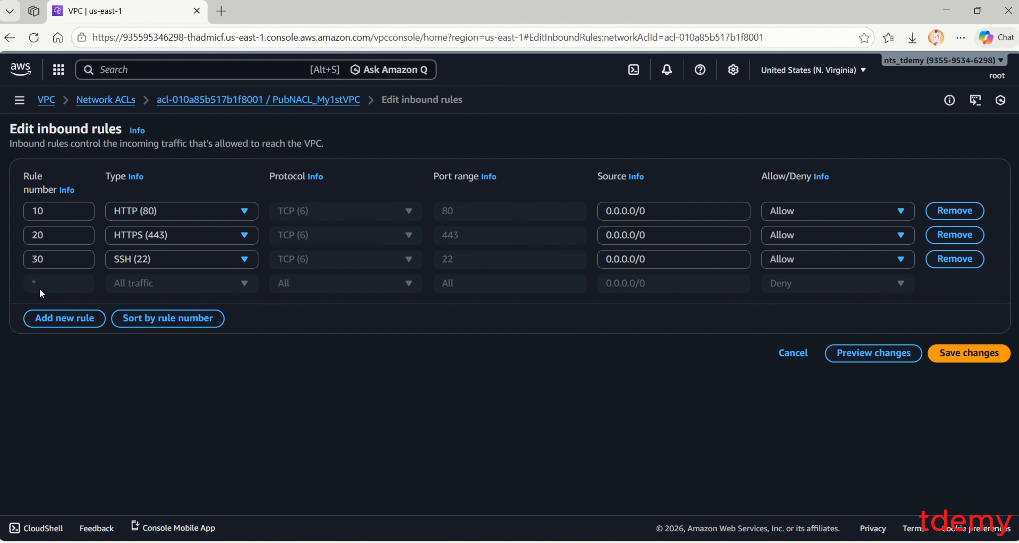
Add inbound rule 40 to the public network ACL with the type RDP (3389).
click(62, 318)
click(61, 282)
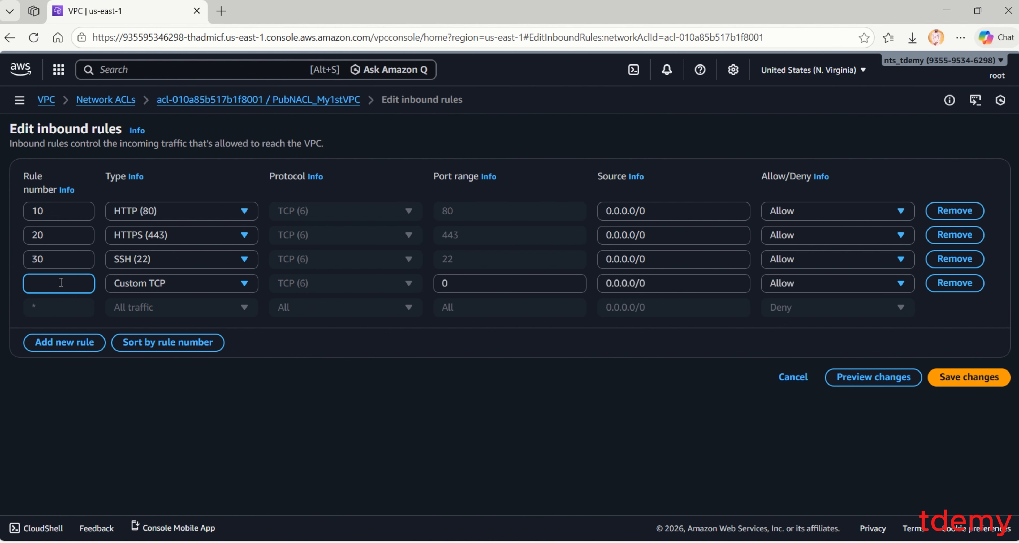
text(40)
click(142, 279)
text(rd)
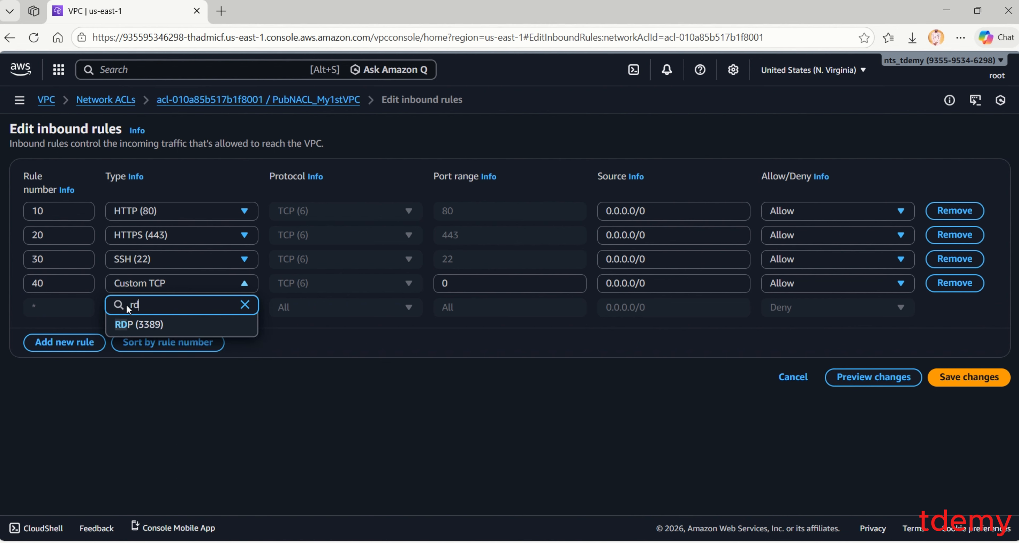
click(136, 324)
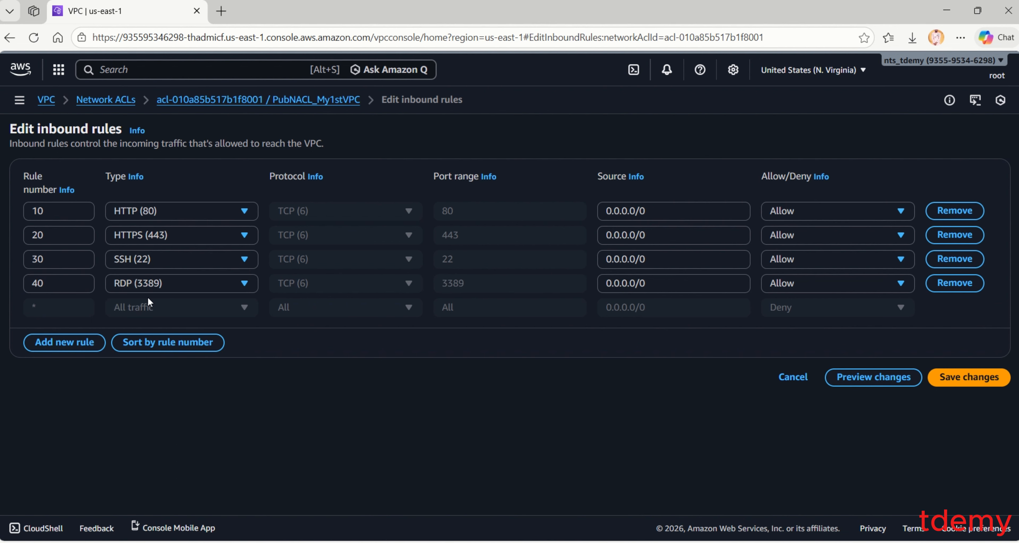
Add inbound rule 50 to the public network ACL with the type All ICMP - IPv4.
click(49, 344)
click(57, 307)
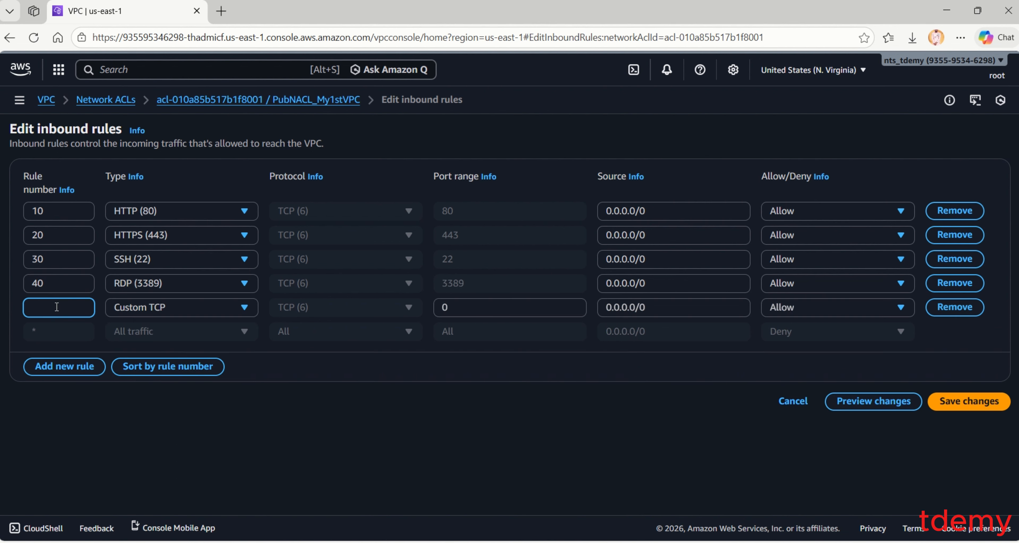
text(50)
click(169, 307)
text(i)
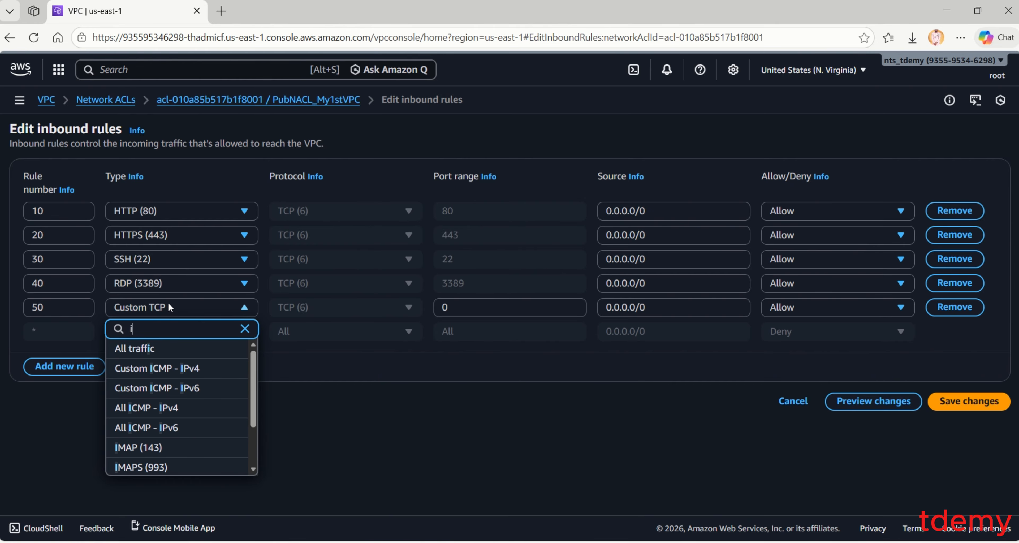
text(cm)
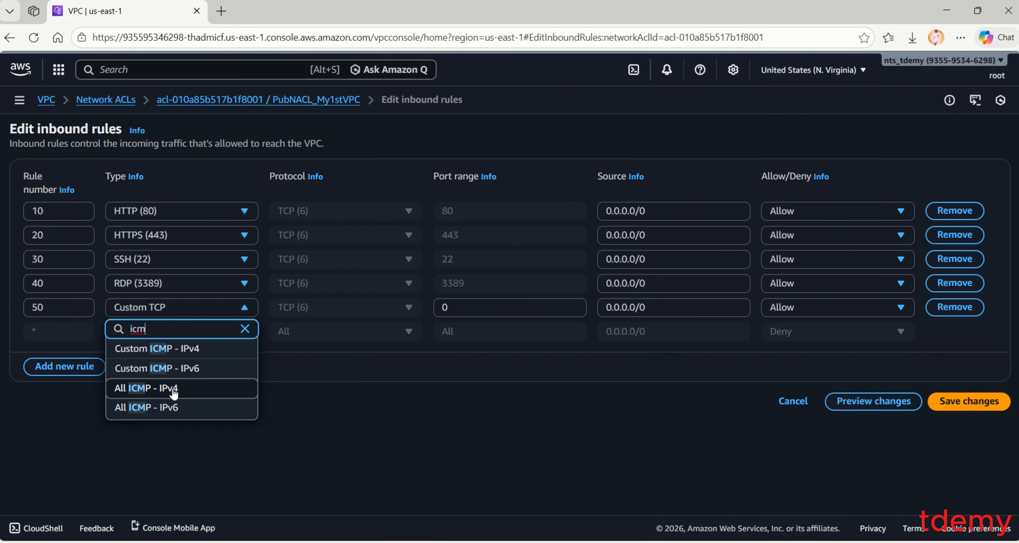
click(173, 389)
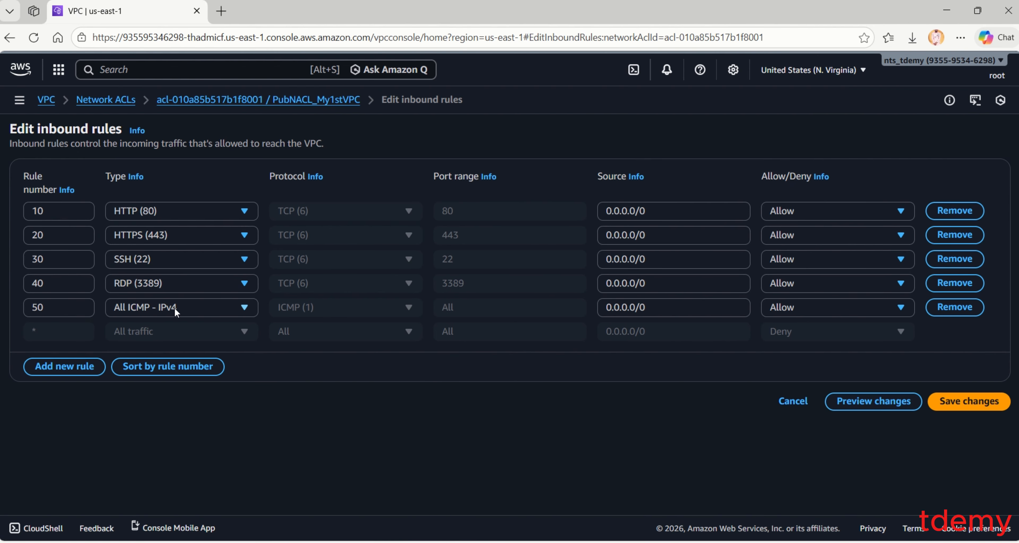
Add inbound rule 60 to the public network ACL with the type All TCP and save the inbound rules.
click(65, 366)
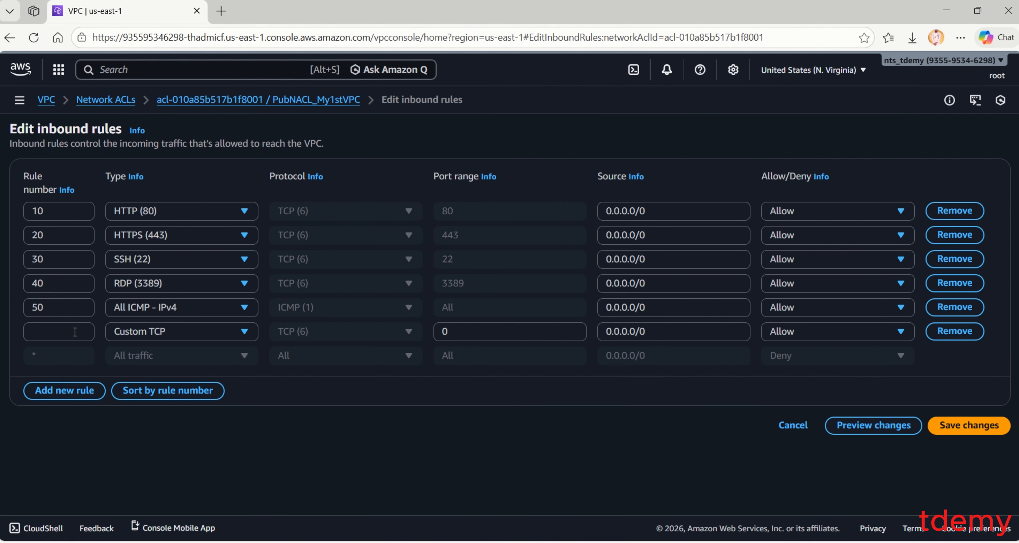
click(75, 332)
text(60)
click(168, 330)
text(al)
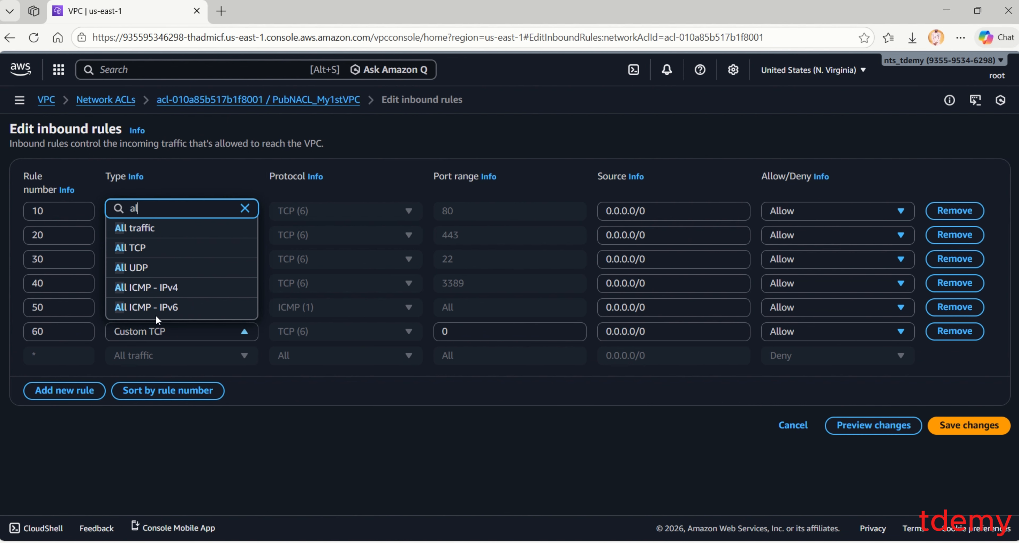
click(156, 253)
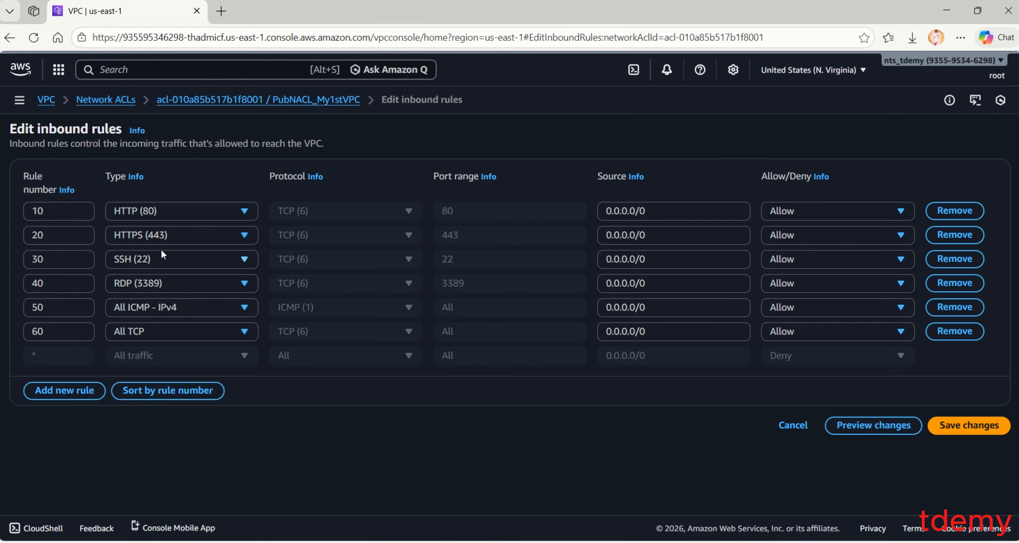
click(954, 434)
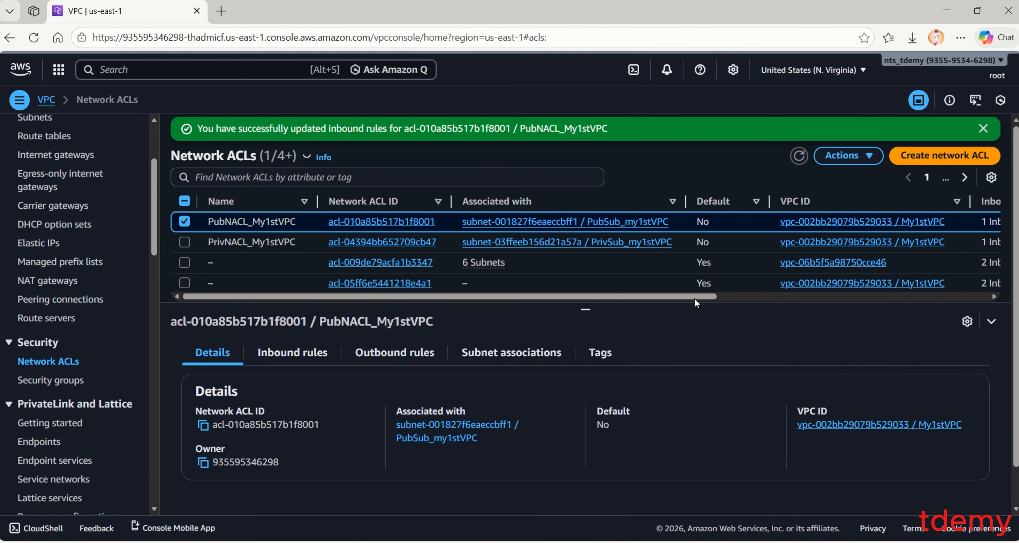
Open PubNACL_My1stVPC's outbound rules for editing and add rule 10 with the type HTTP (80).
click(398, 356)
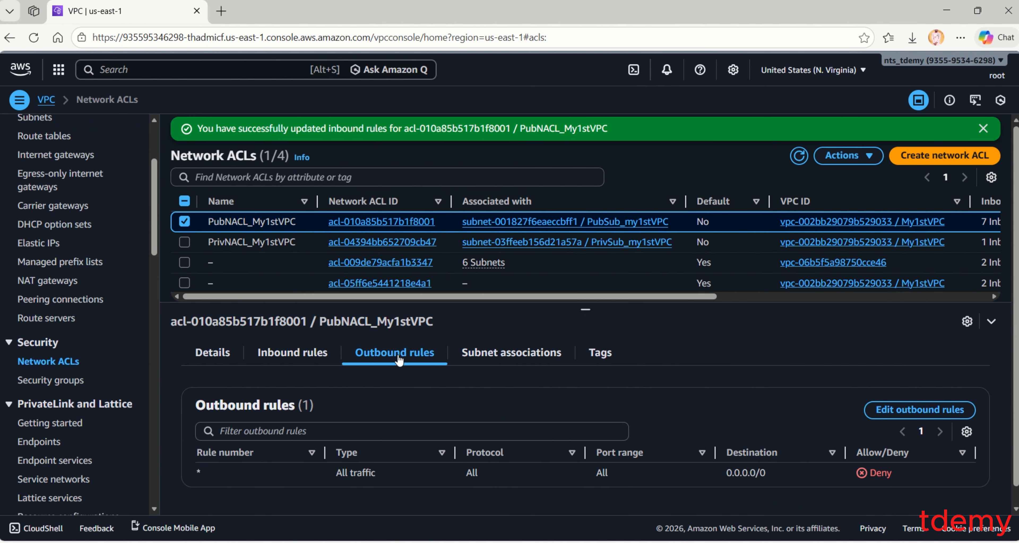
click(894, 411)
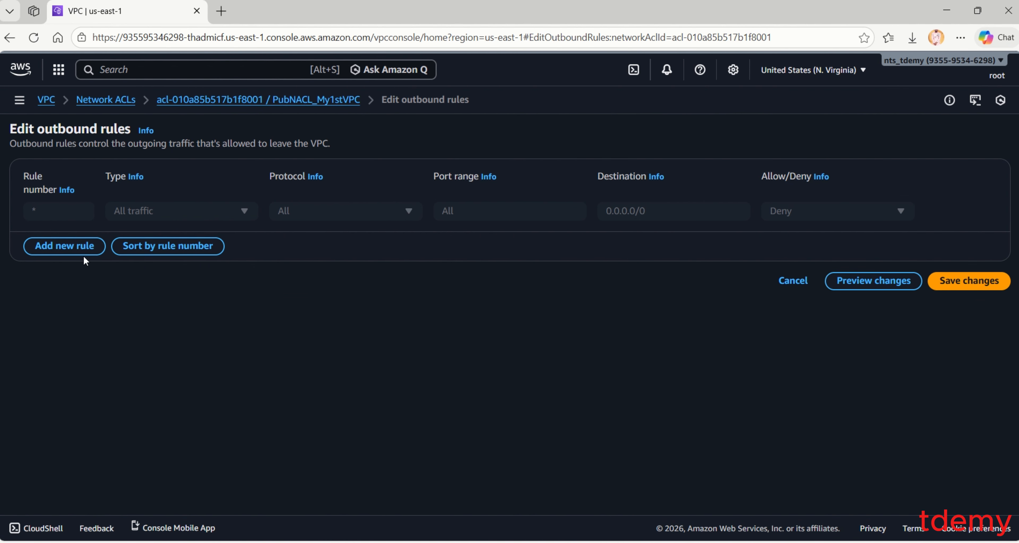
click(71, 247)
click(78, 213)
text(10)
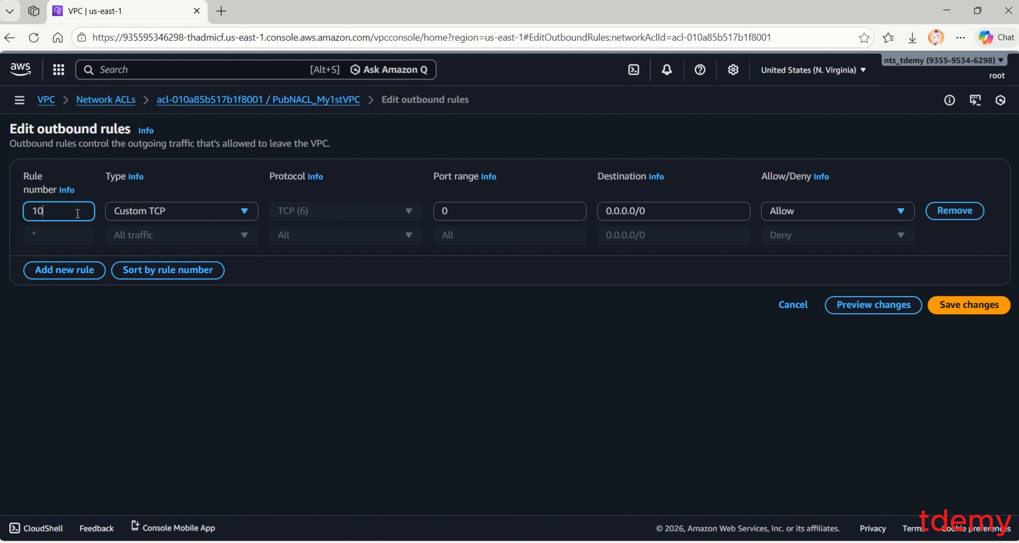
click(136, 212)
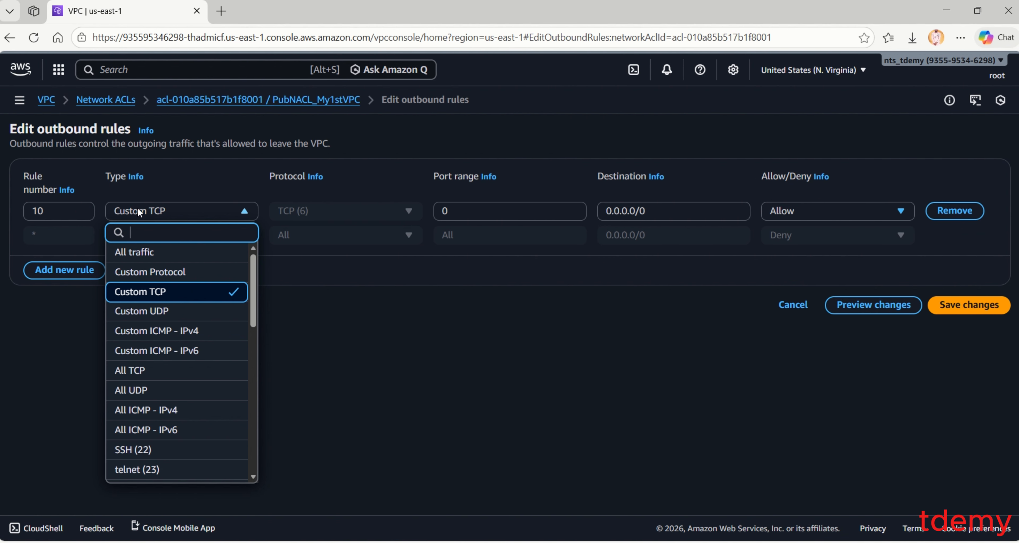
text(ht)
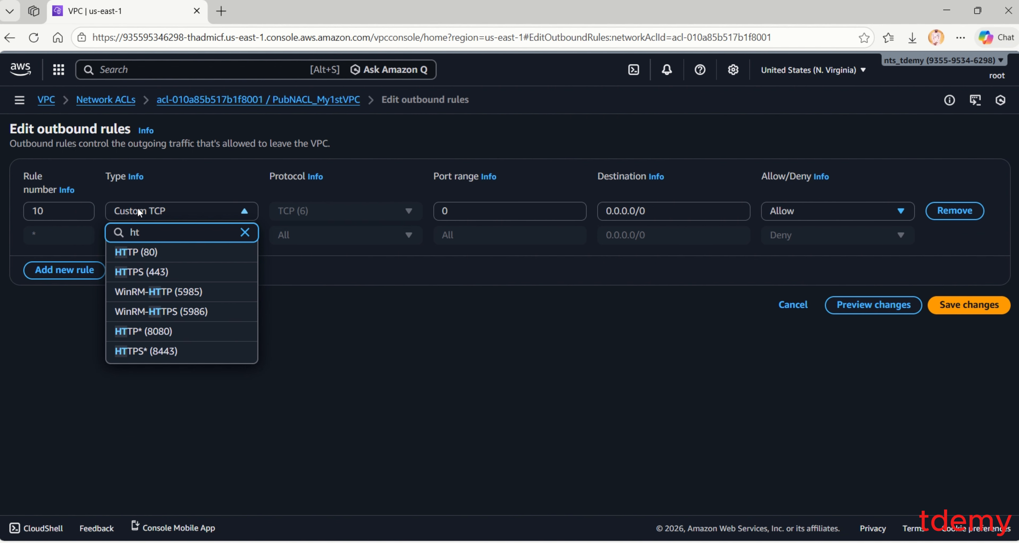
click(155, 251)
Add outbound rule 20 to the public network ACL with the type HTTPS (443).
click(66, 271)
click(61, 231)
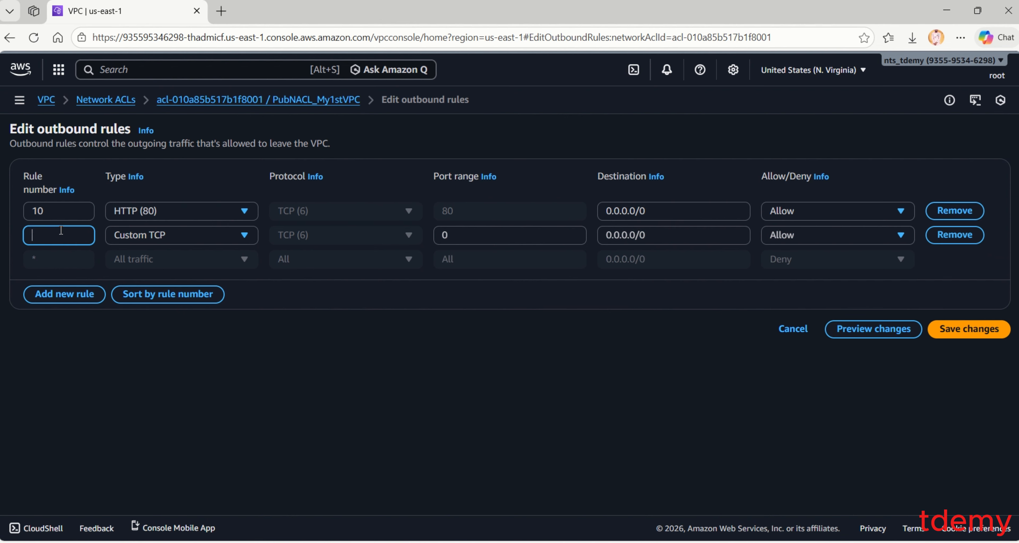
text(20)
click(158, 234)
text(htt)
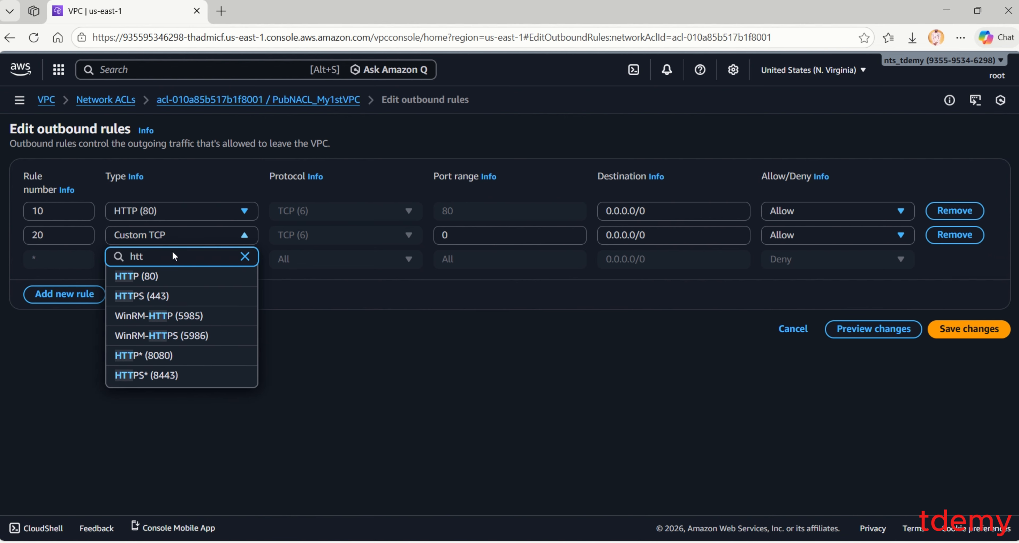
click(174, 296)
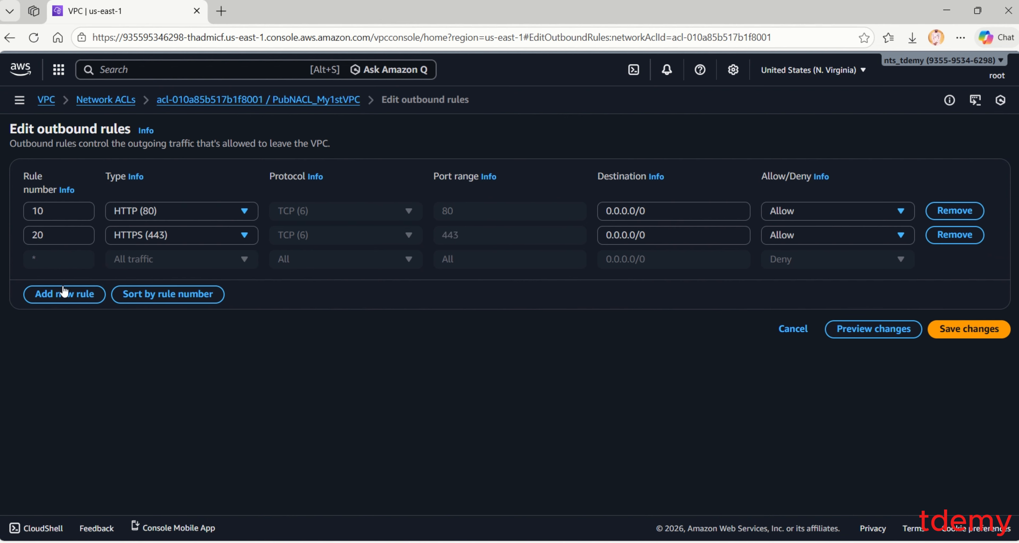
Add outbound rule 30 to the public network ACL with the type SSH (22).
click(65, 293)
click(59, 260)
text(30)
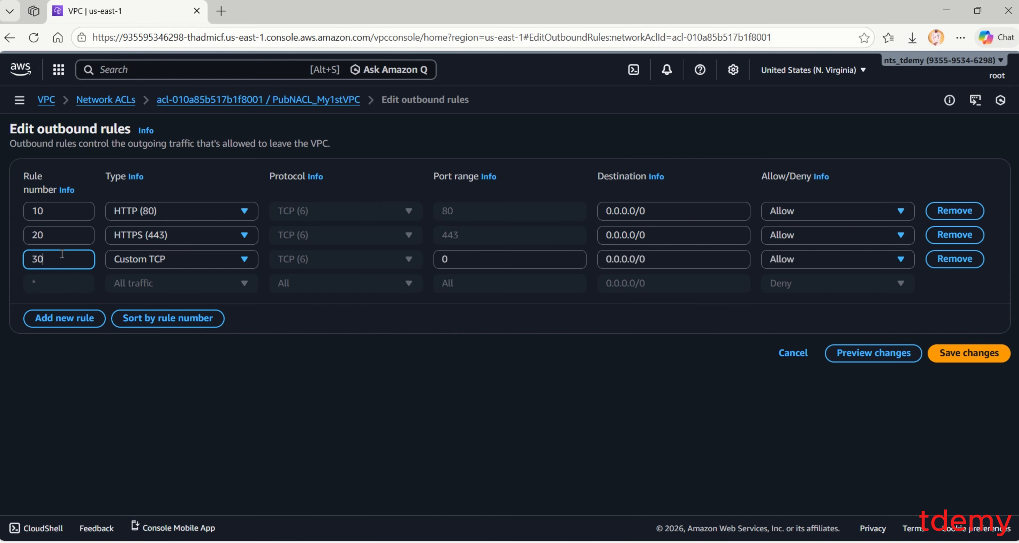
click(153, 260)
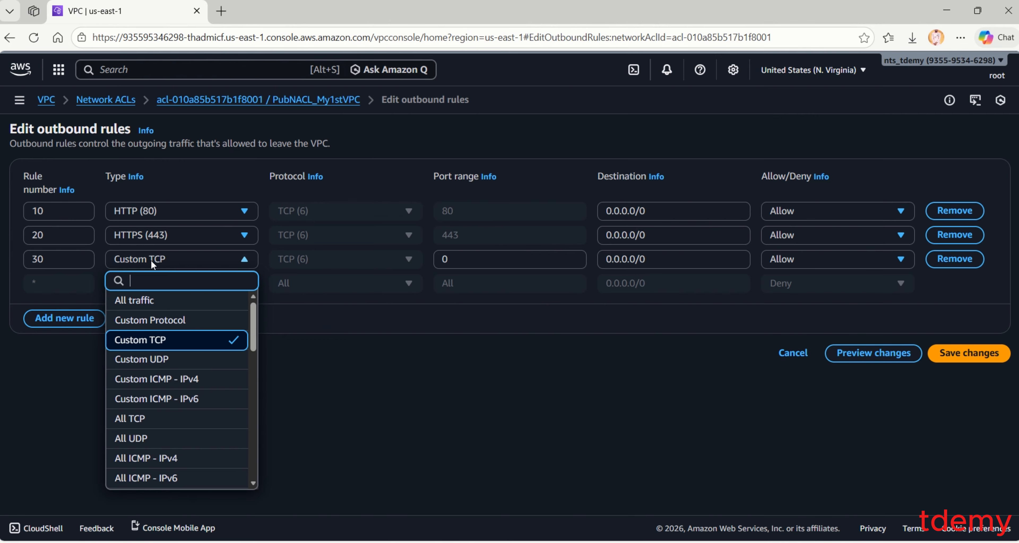
text(ss)
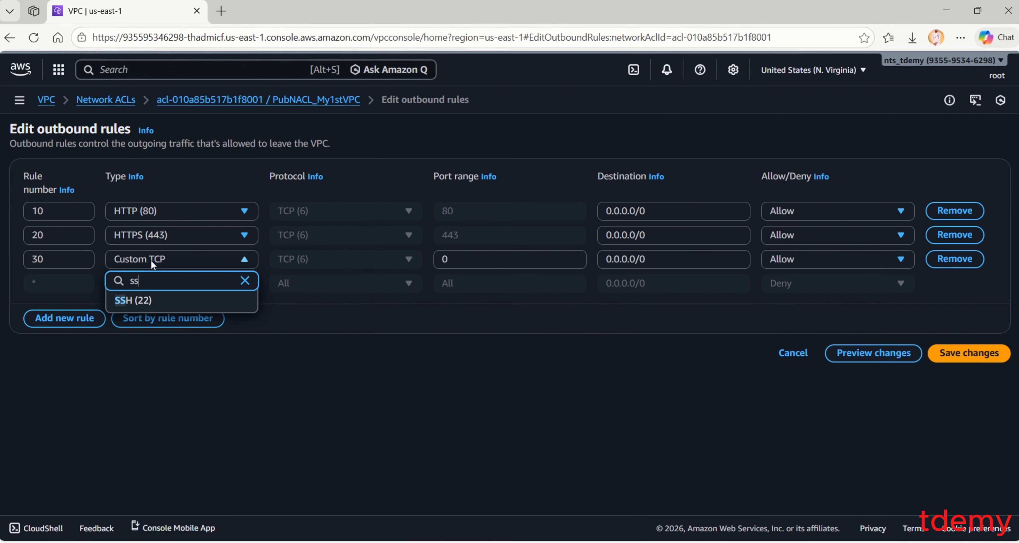
click(186, 304)
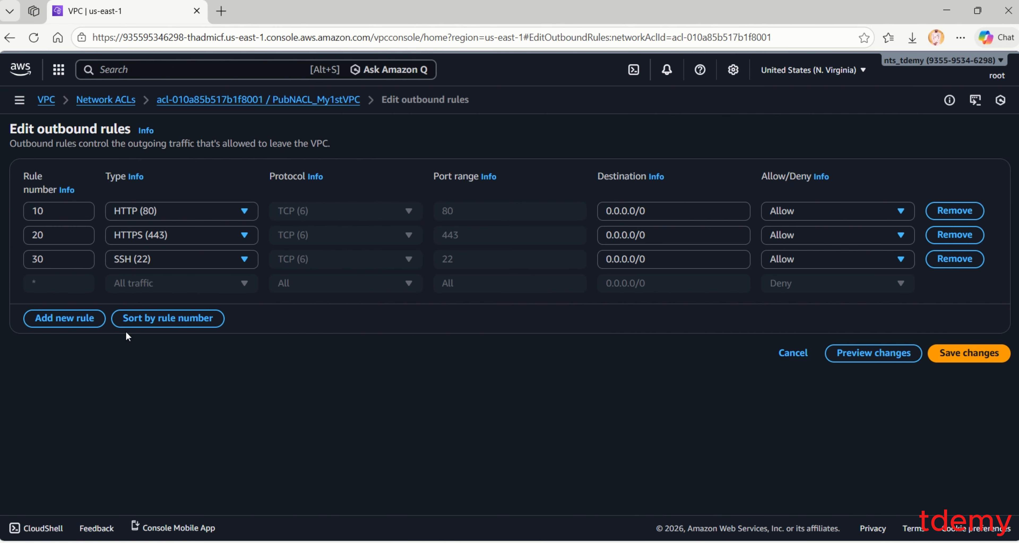
Add outbound rule 40 to the public network ACL with the type RDP (3389).
click(65, 318)
click(78, 281)
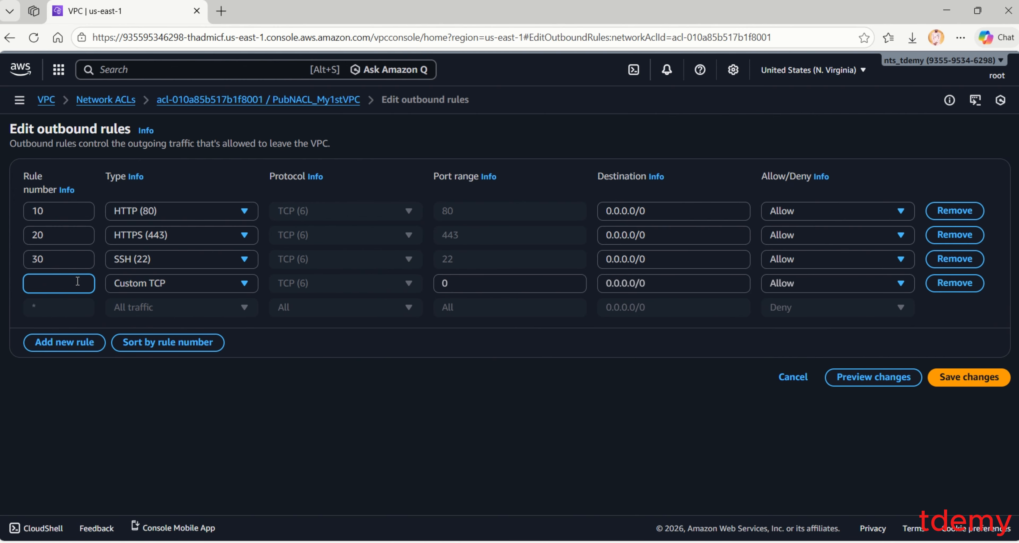
text(40)
click(187, 281)
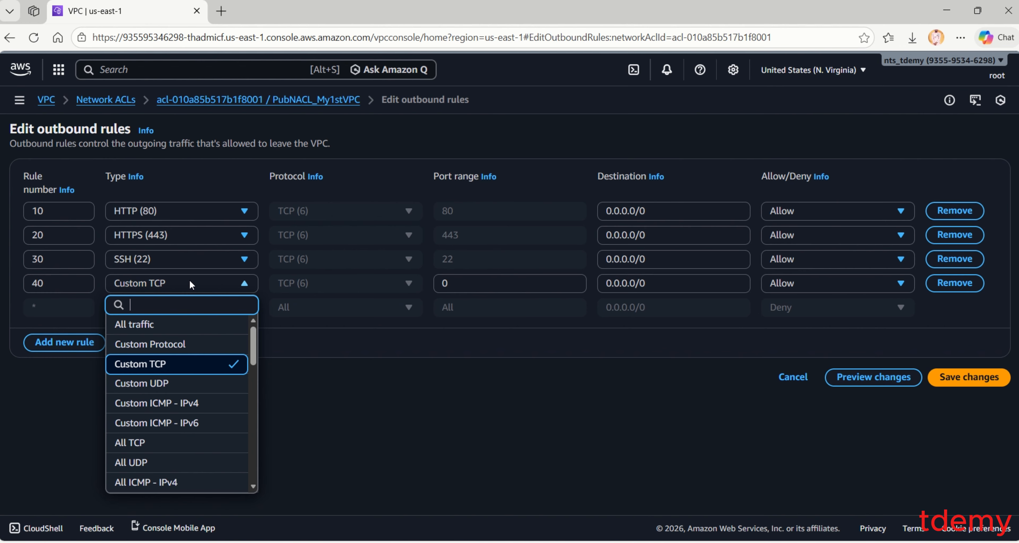
text(rd)
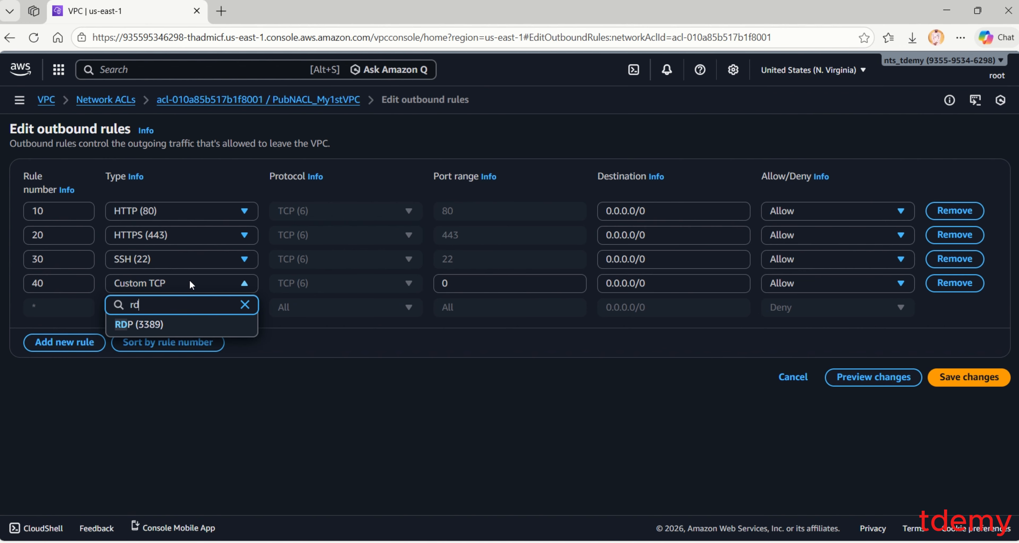
click(215, 325)
Add outbound rule 50 to the public network ACL with the type All ICMP - IPv4.
click(64, 343)
click(58, 308)
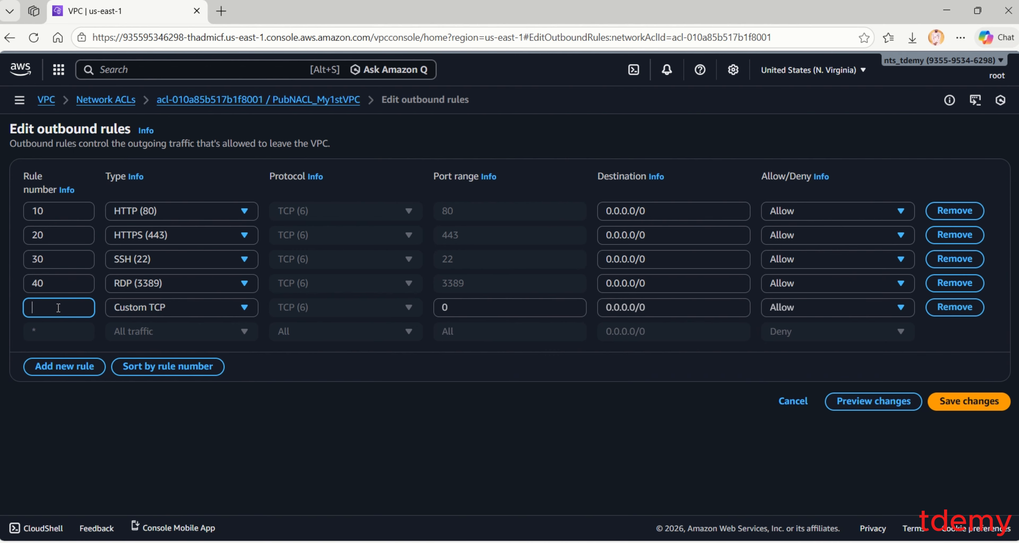
text(50)
click(149, 308)
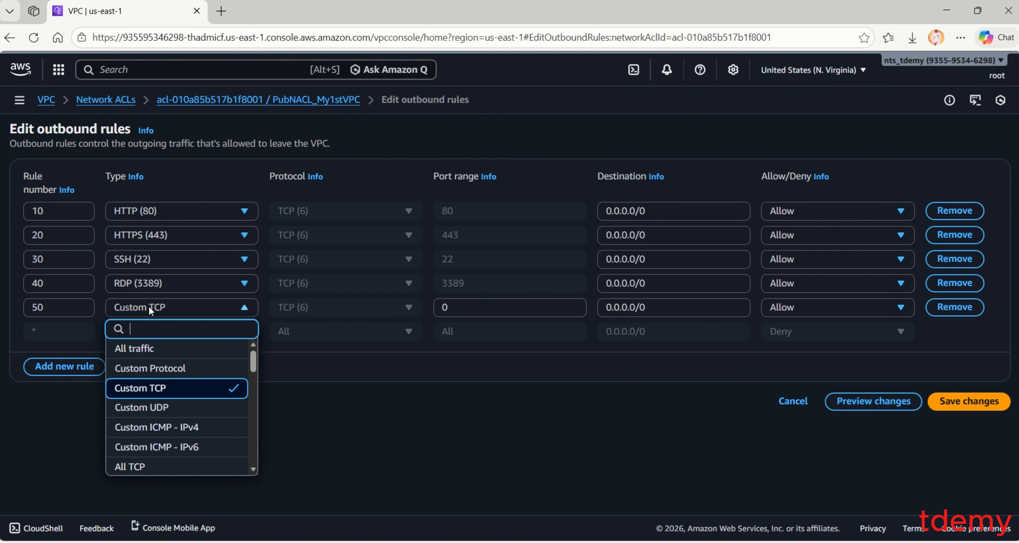
text(all)
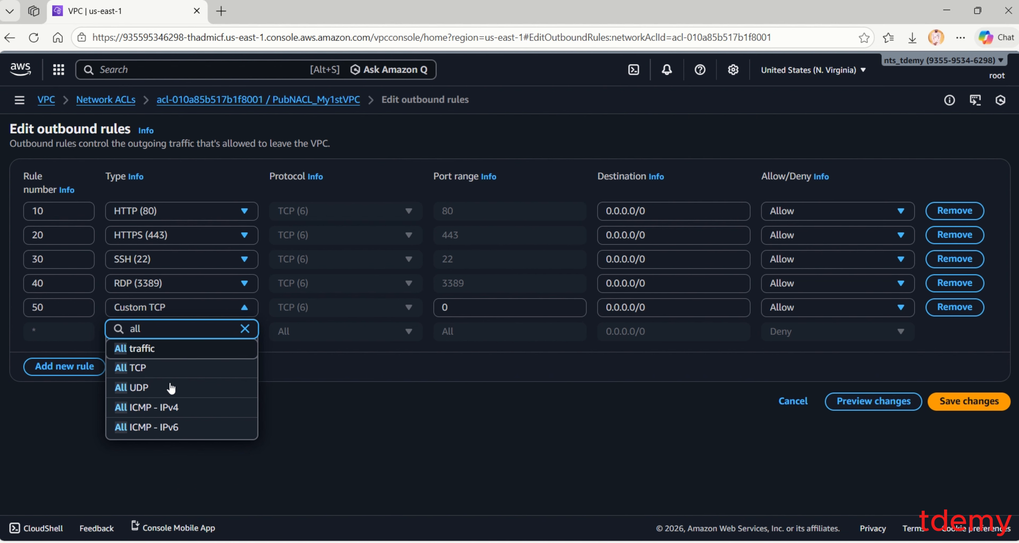
click(171, 408)
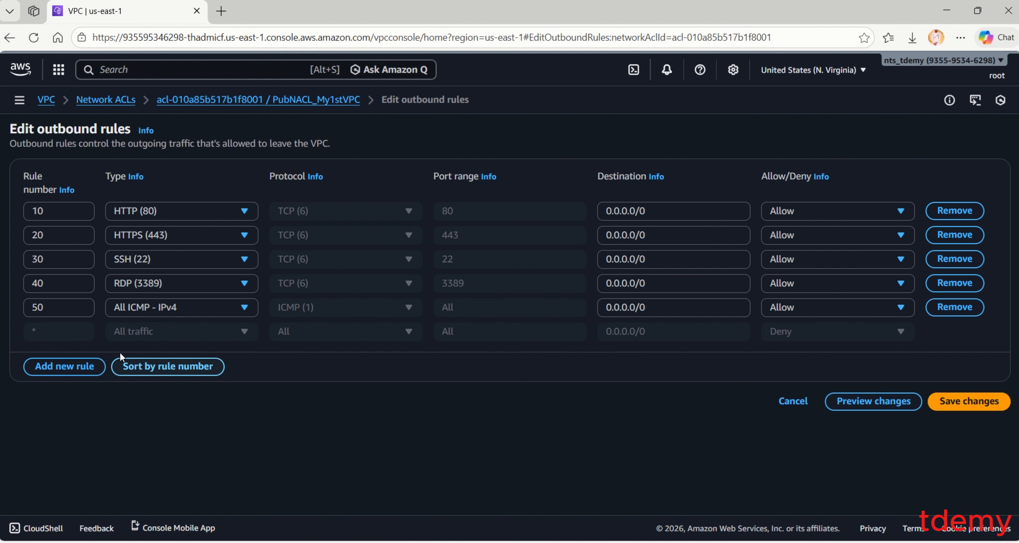
Add outbound rule 60 to the public network ACL with the type All TCP and save the outbound rules.
click(65, 365)
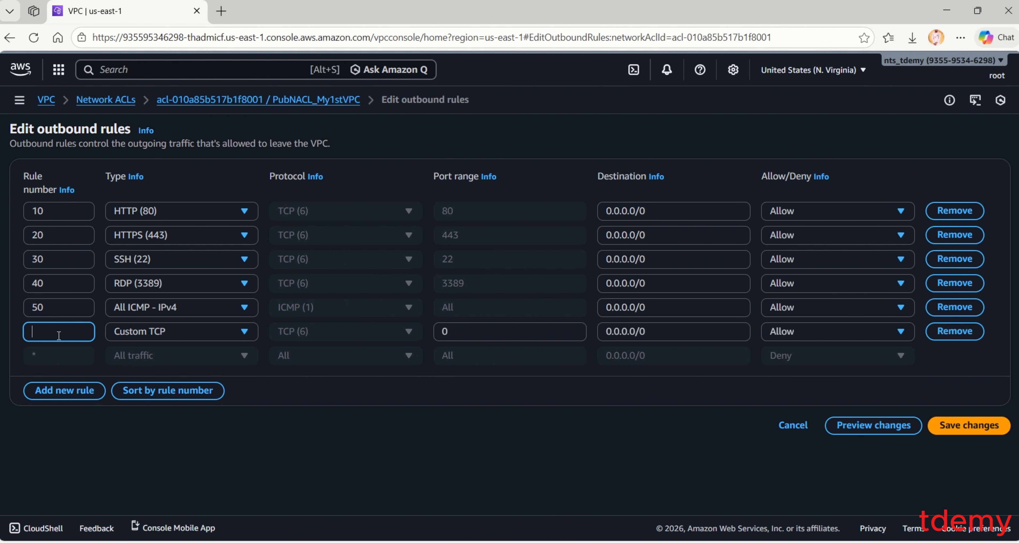
text(60)
click(154, 332)
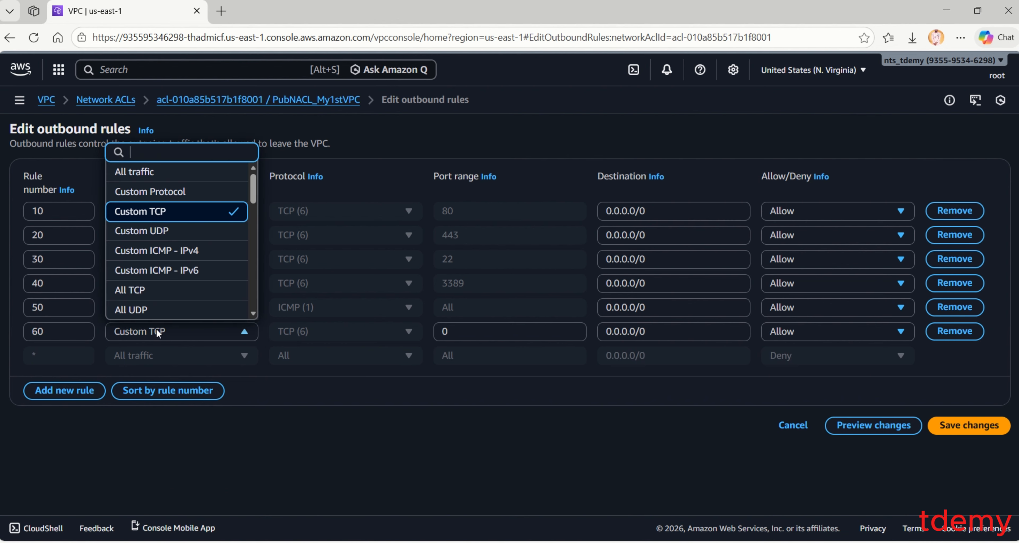
text(all)
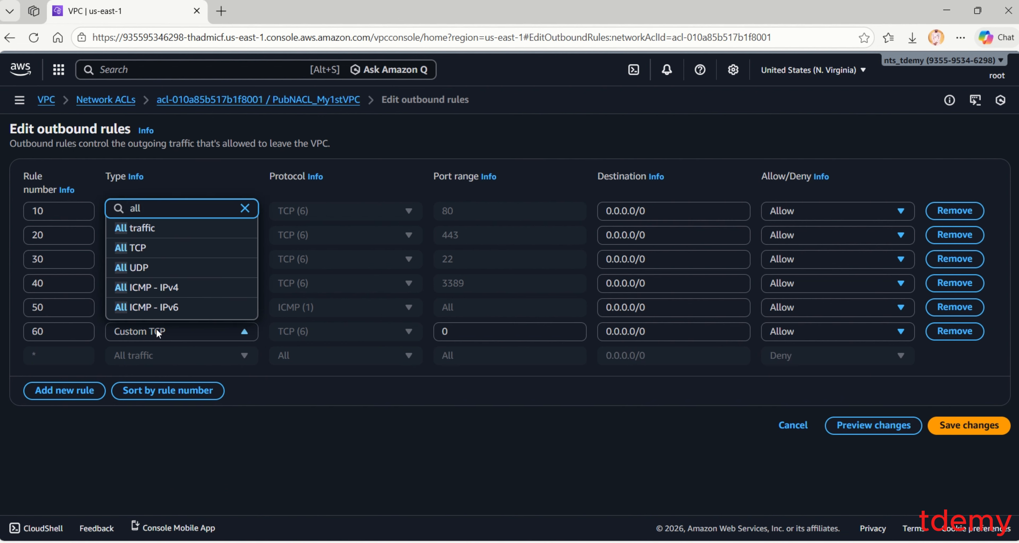
click(159, 250)
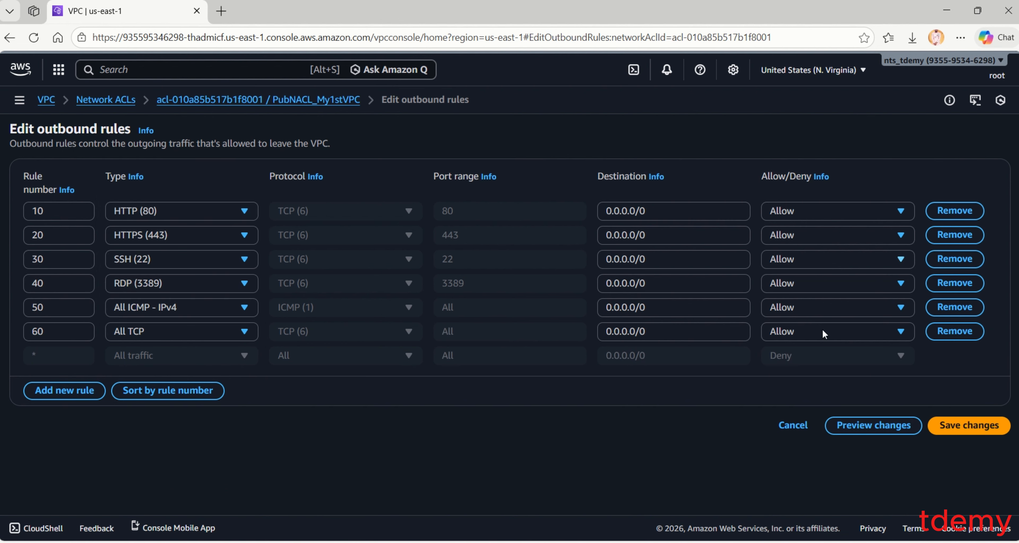
click(940, 428)
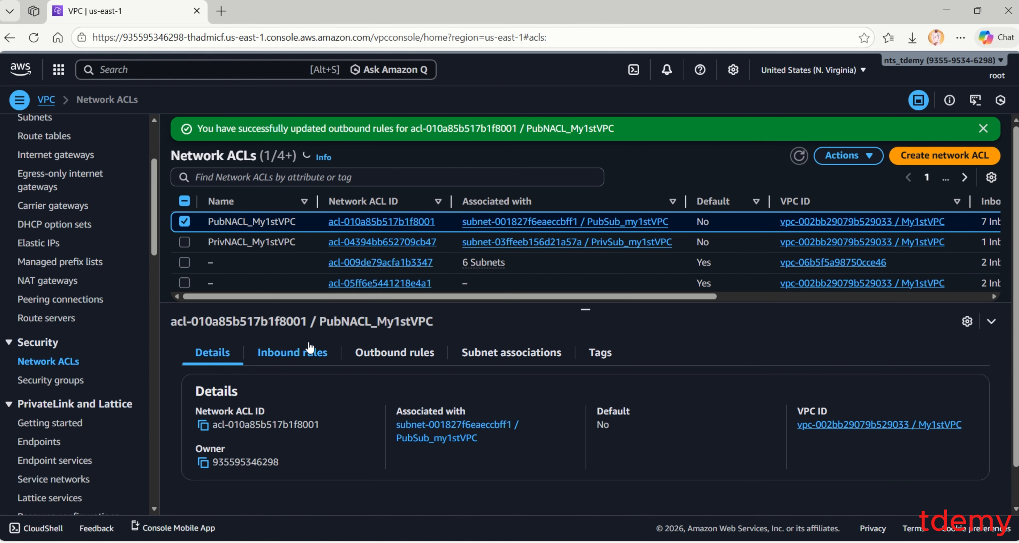
Review the saved inbound and outbound rules of PubNACL_My1stVPC.
click(315, 358)
scroll(335, 404, down, 3)
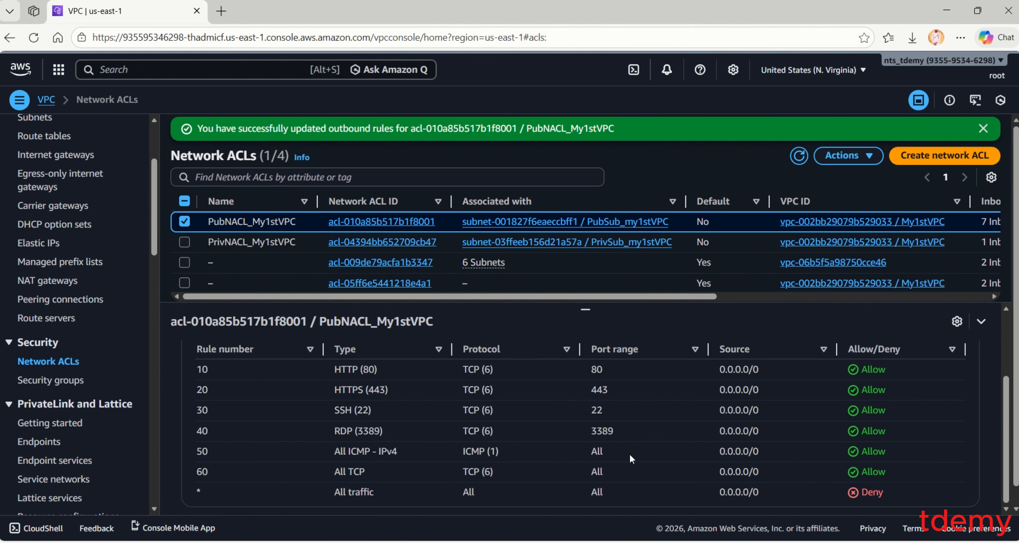
scroll(530, 416, up, 3)
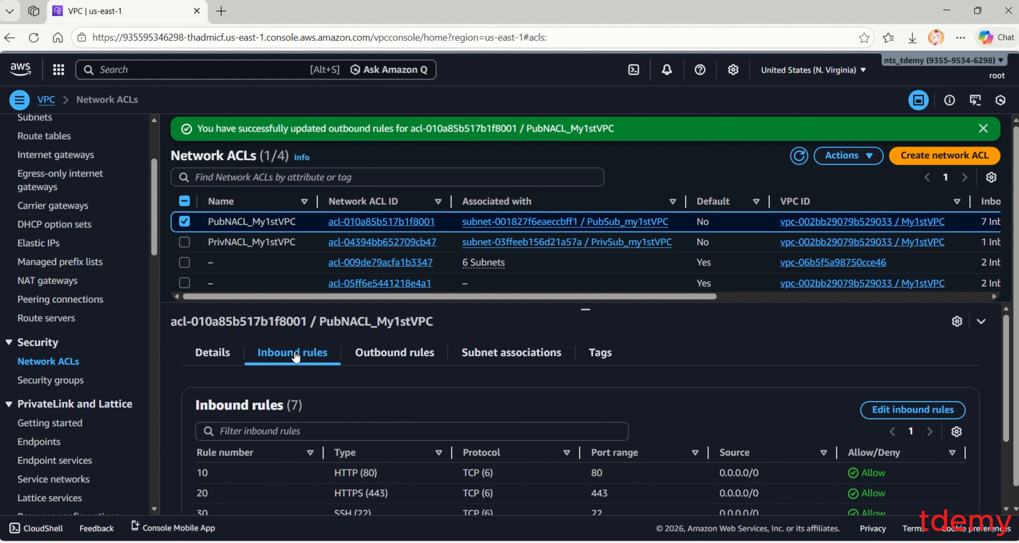
click(402, 354)
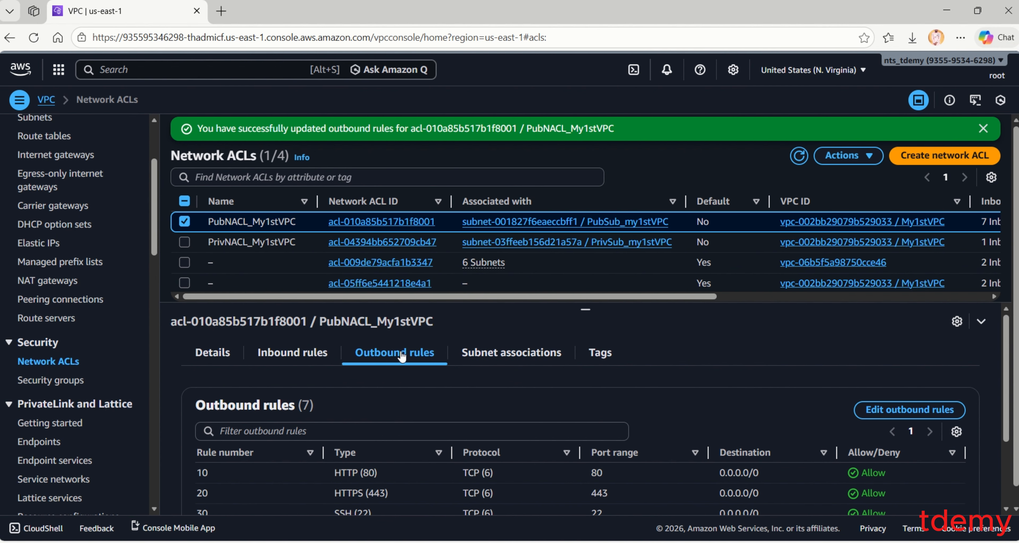
Switch the selection from PubNACL_My1stVPC to PrivNACL_My1stVPC and show the private network ACL's inbound rules.
click(185, 220)
click(184, 242)
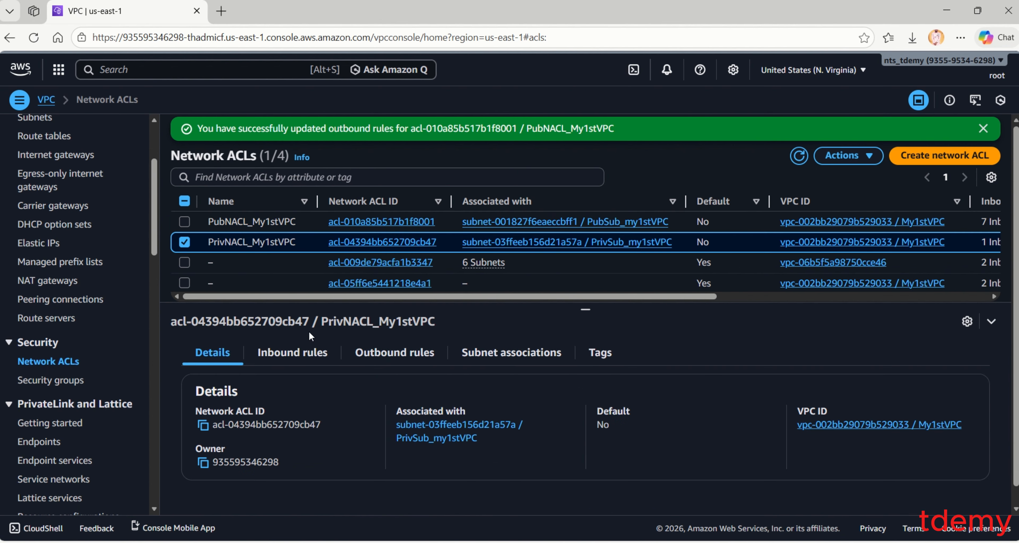
click(303, 355)
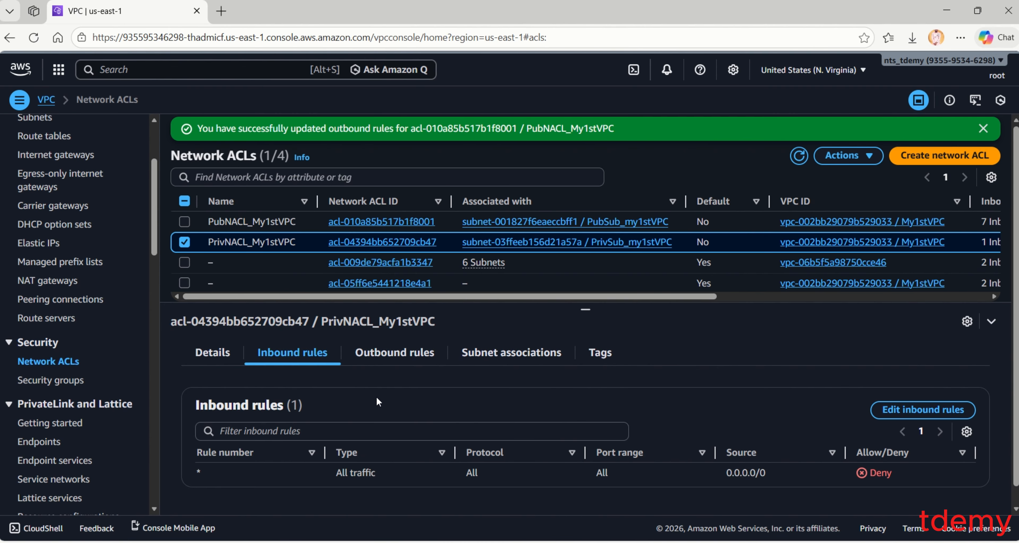
Draft inbound rule 10 for PrivNACL_My1stVPC with the type MS SQL (1433).
click(924, 410)
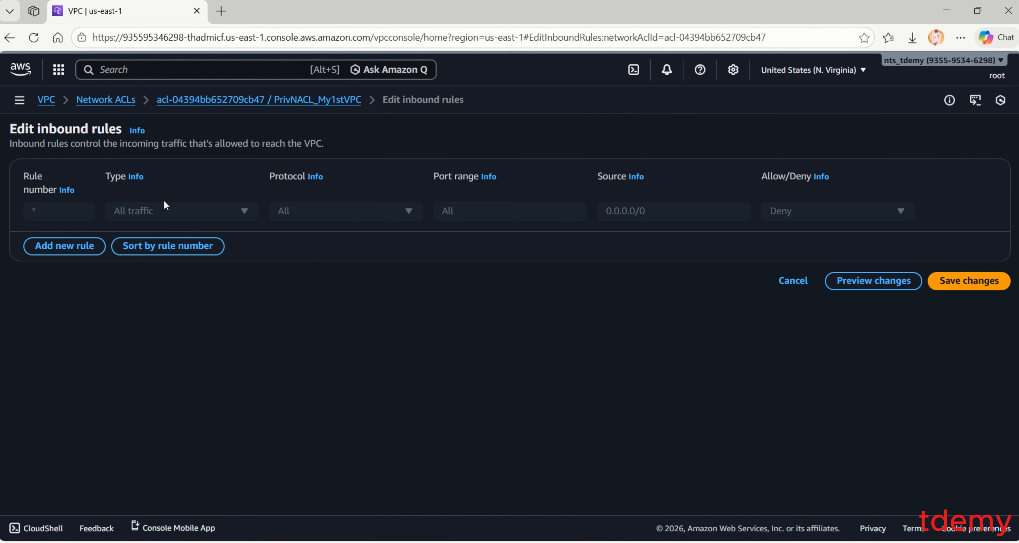
click(84, 245)
click(79, 212)
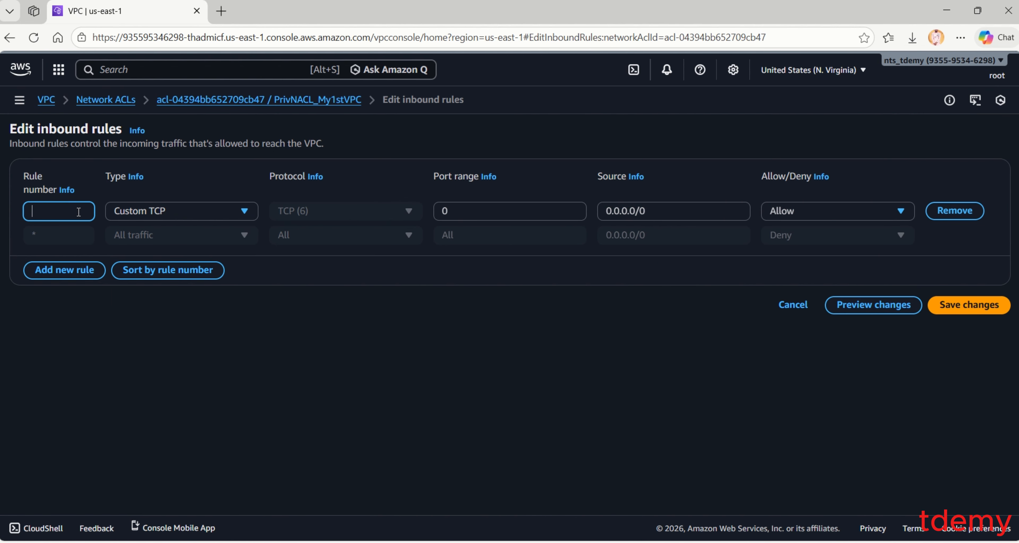
text(10)
click(179, 211)
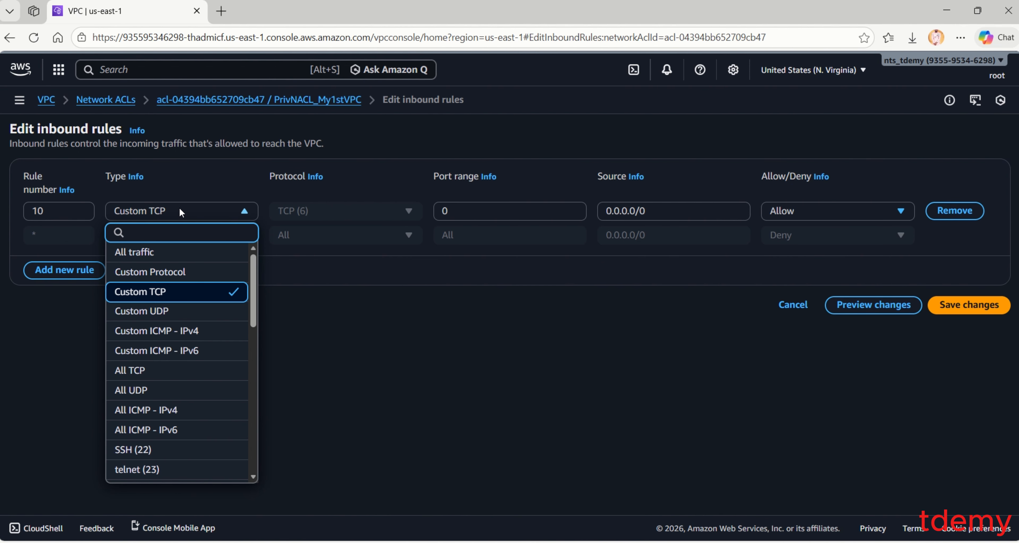
scroll(194, 318, down, 5)
scroll(197, 319, down, 2)
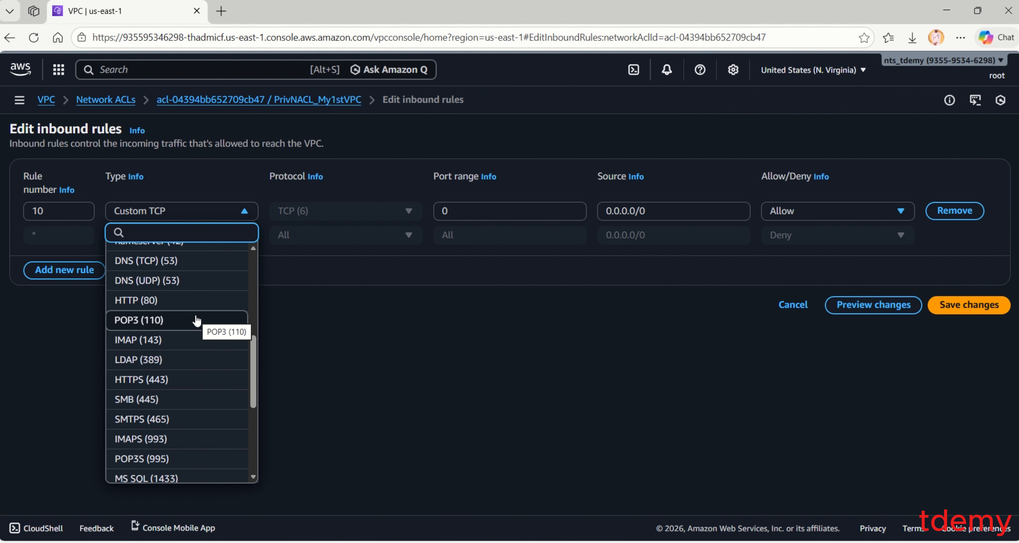
scroll(197, 320, down, 3)
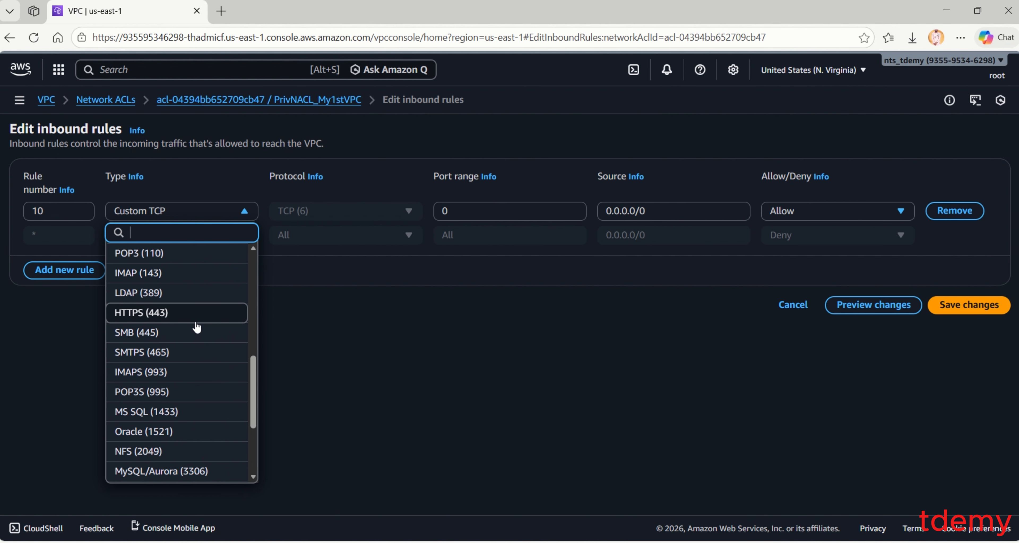
click(186, 413)
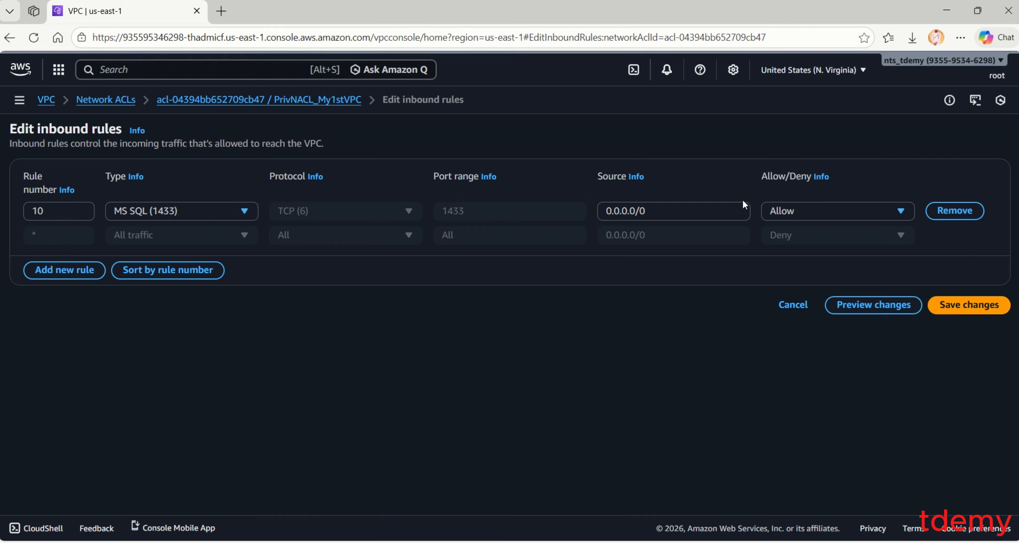
Try replacing the source of draft rule 10 with 1, check the Allow/Deny options and discard the inbound rule edits.
click(663, 217)
drag(663, 212, 596, 213)
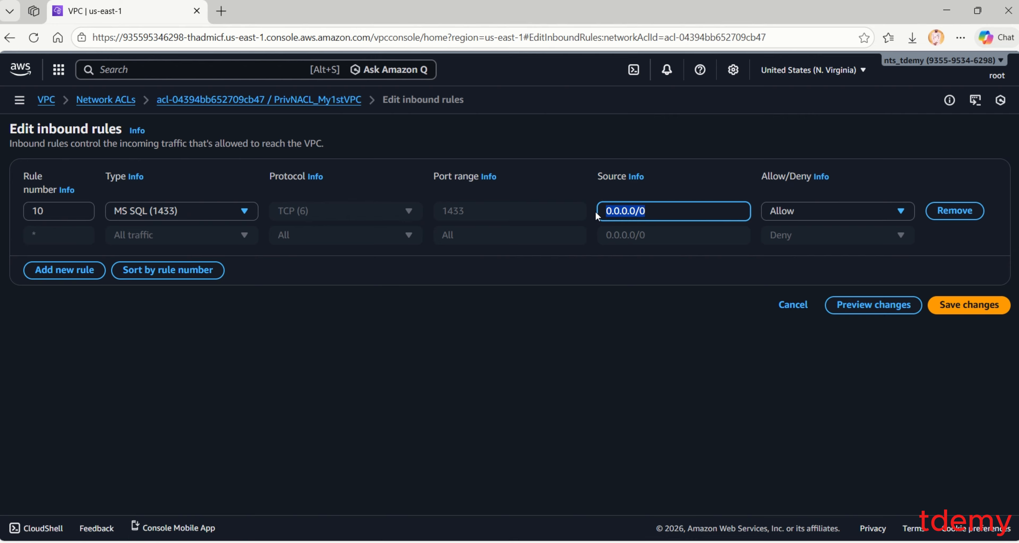
text(1)
click(802, 212)
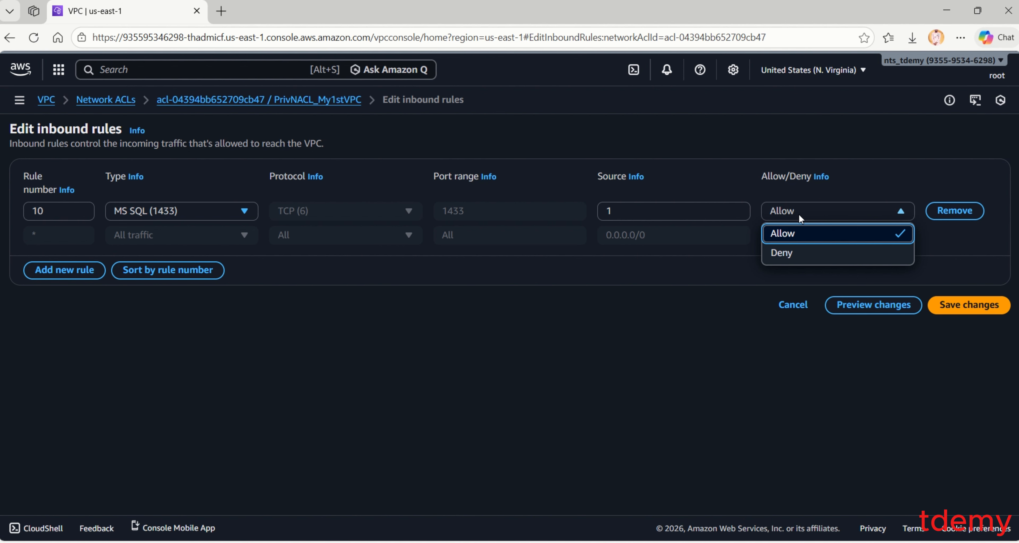
click(683, 208)
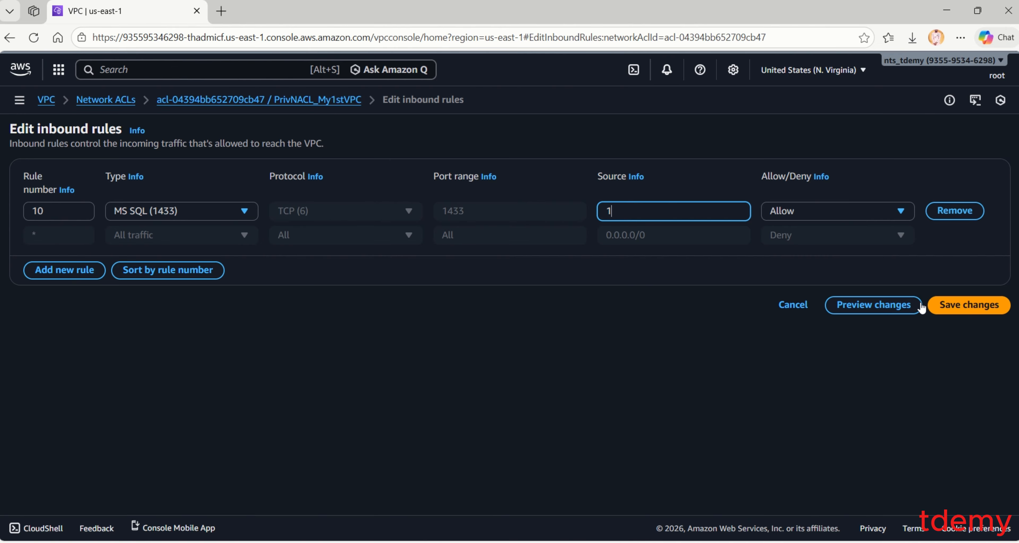
click(793, 305)
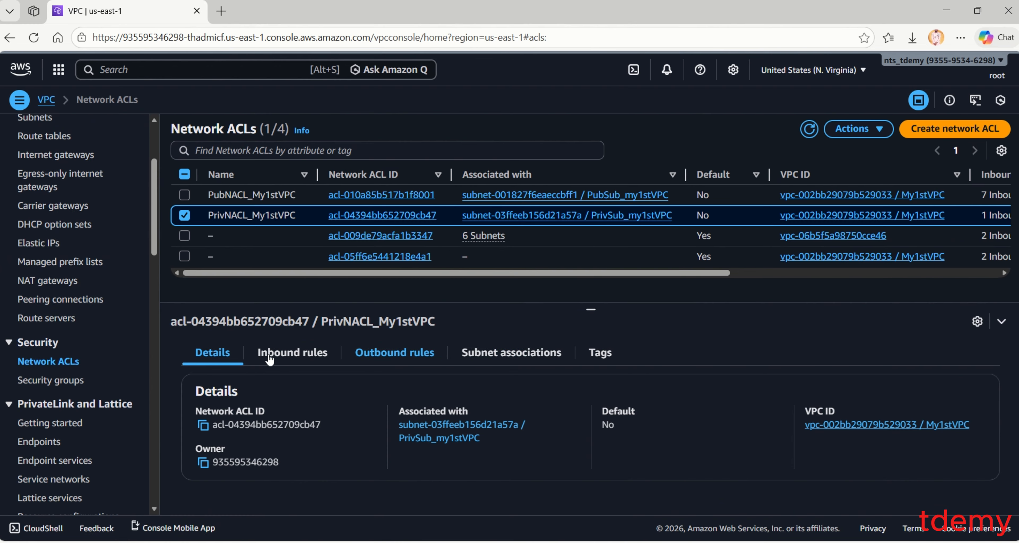
Review the inbound and outbound rules of PrivNACL_My1stVPC.
click(277, 356)
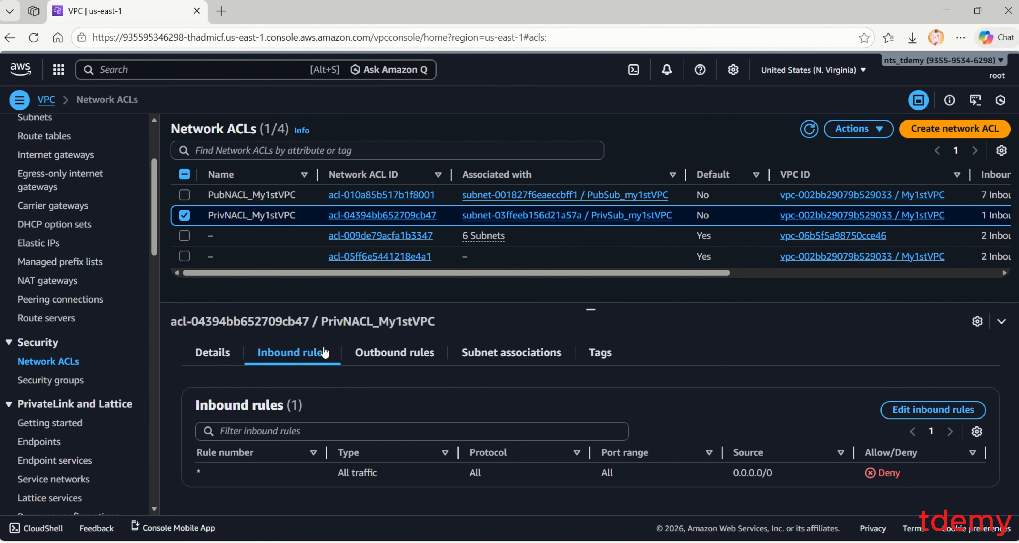
click(405, 353)
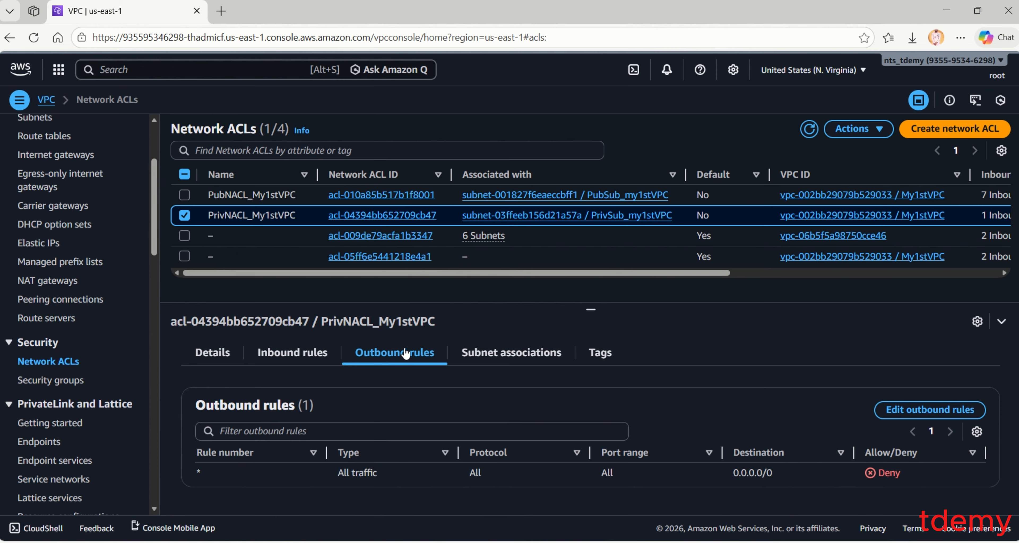
click(294, 353)
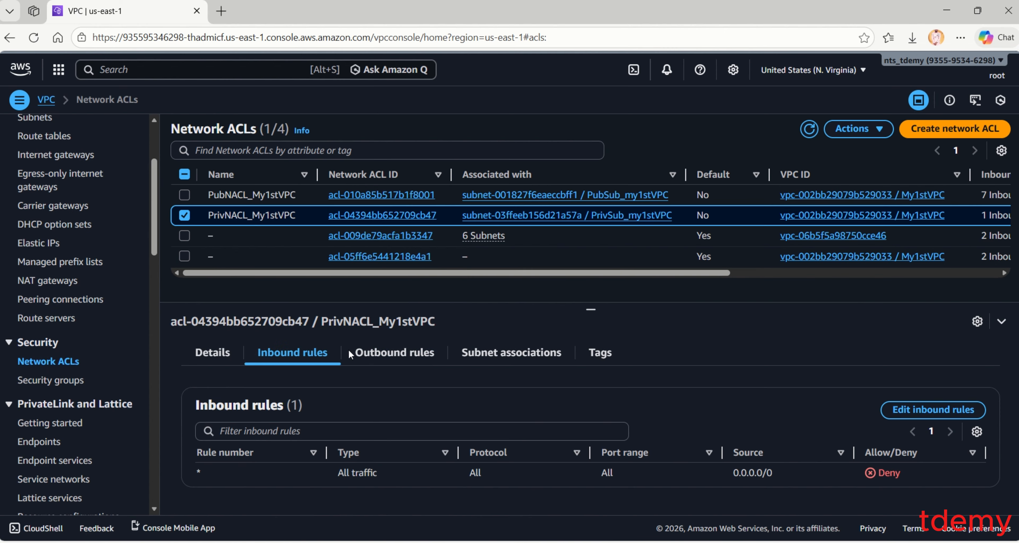